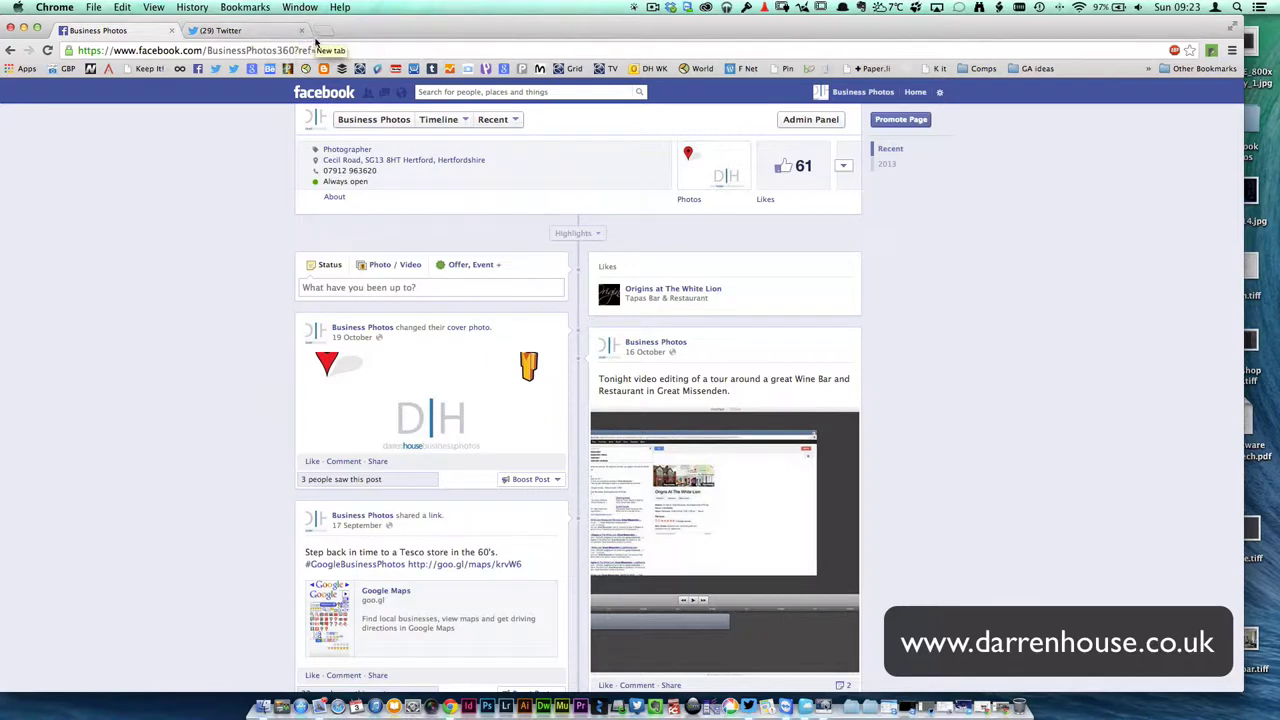
- Restore the Google Maps window showing the Origins At The White Lion indoor Street View
click(450, 122)
click(1003, 700)
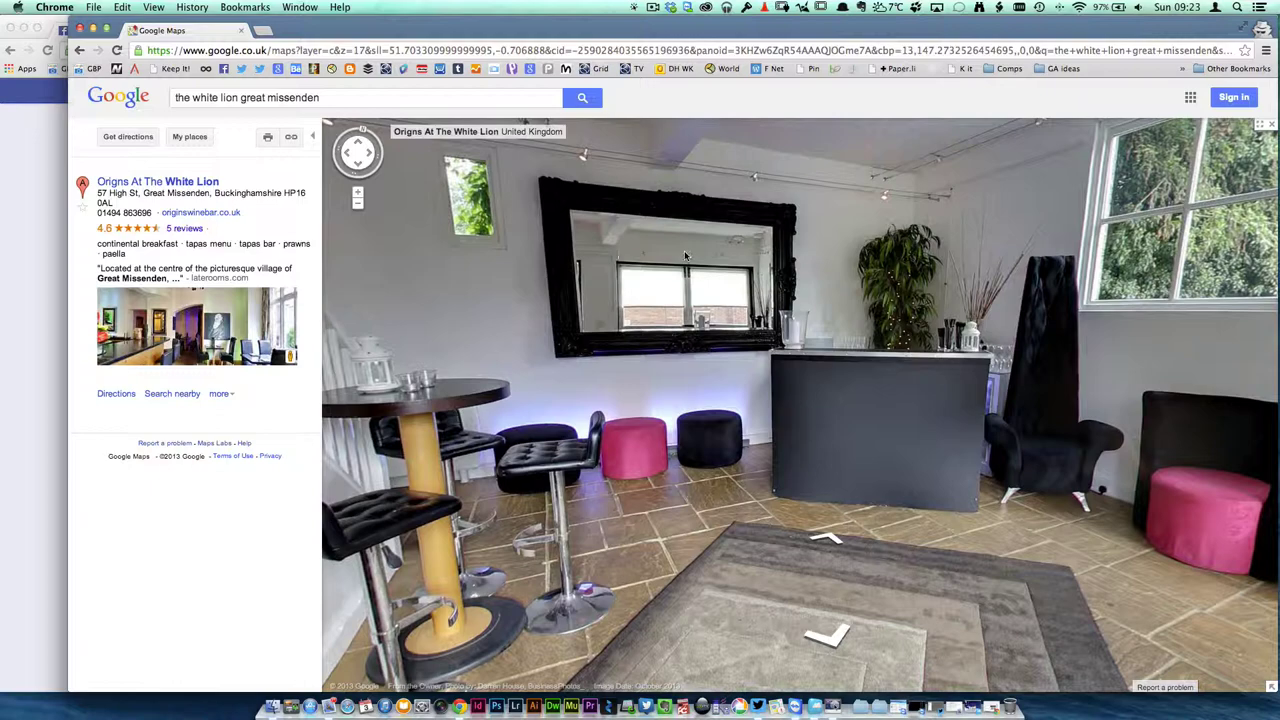
- Turn the White Lion interior panorama slightly and bring up its shareable link
drag(843, 358, 787, 370)
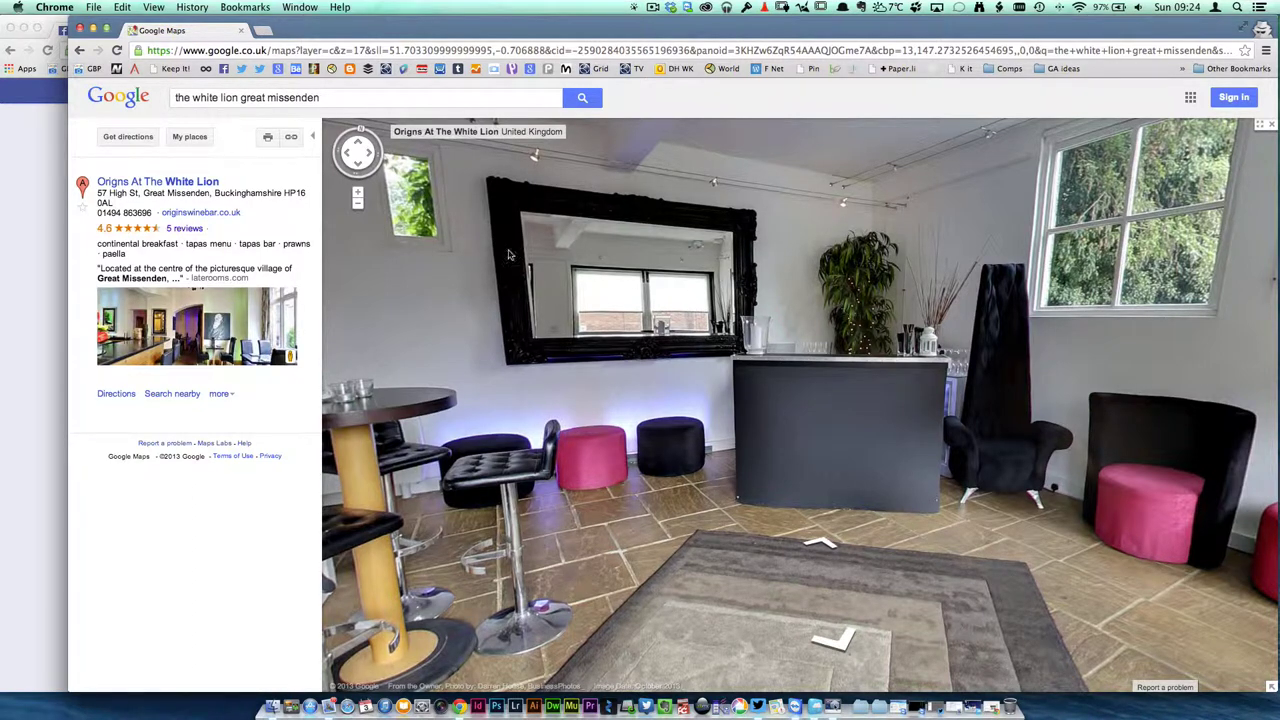
click(292, 139)
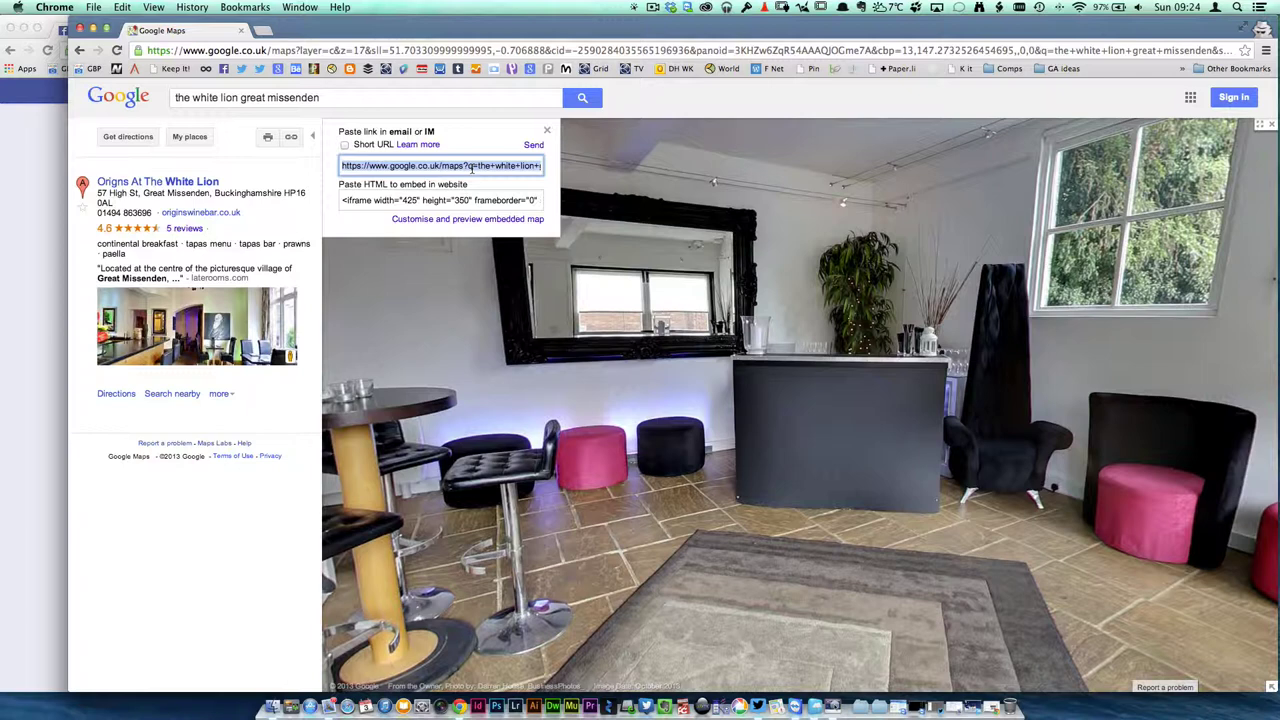
- Copy the link to the White Lion interior Street View to the clipboard
right_click(471, 168)
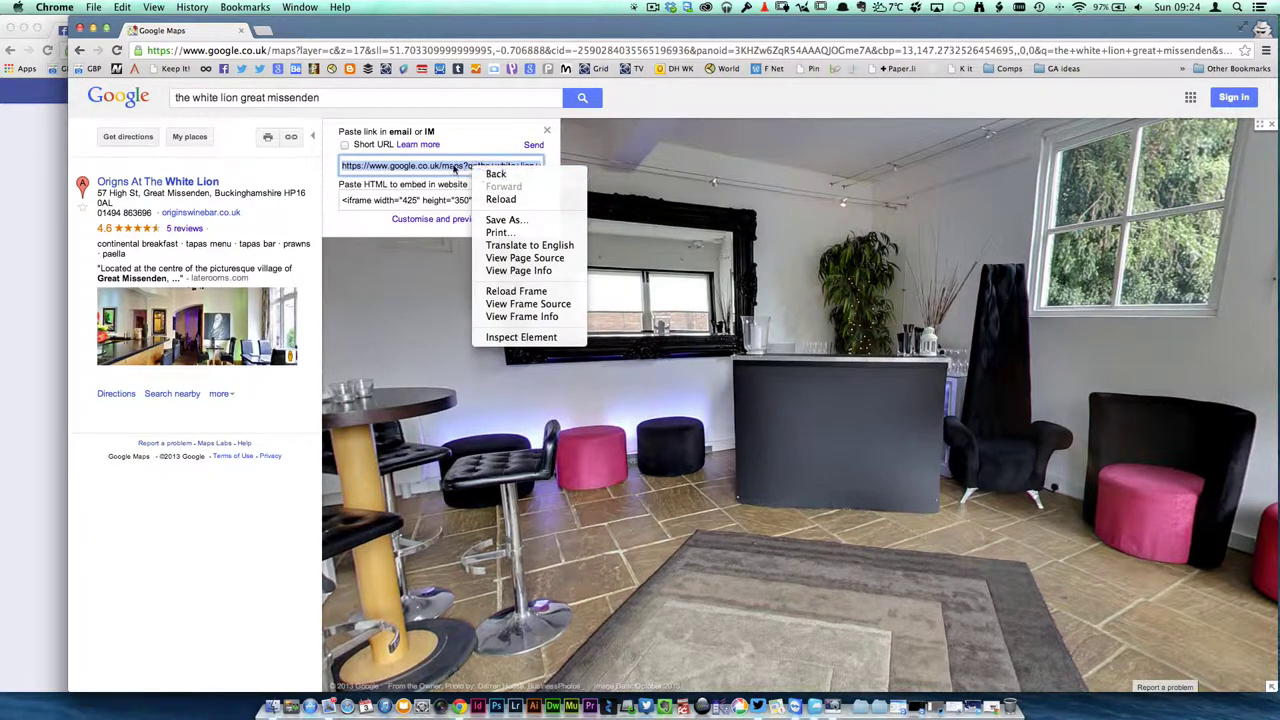
click(343, 152)
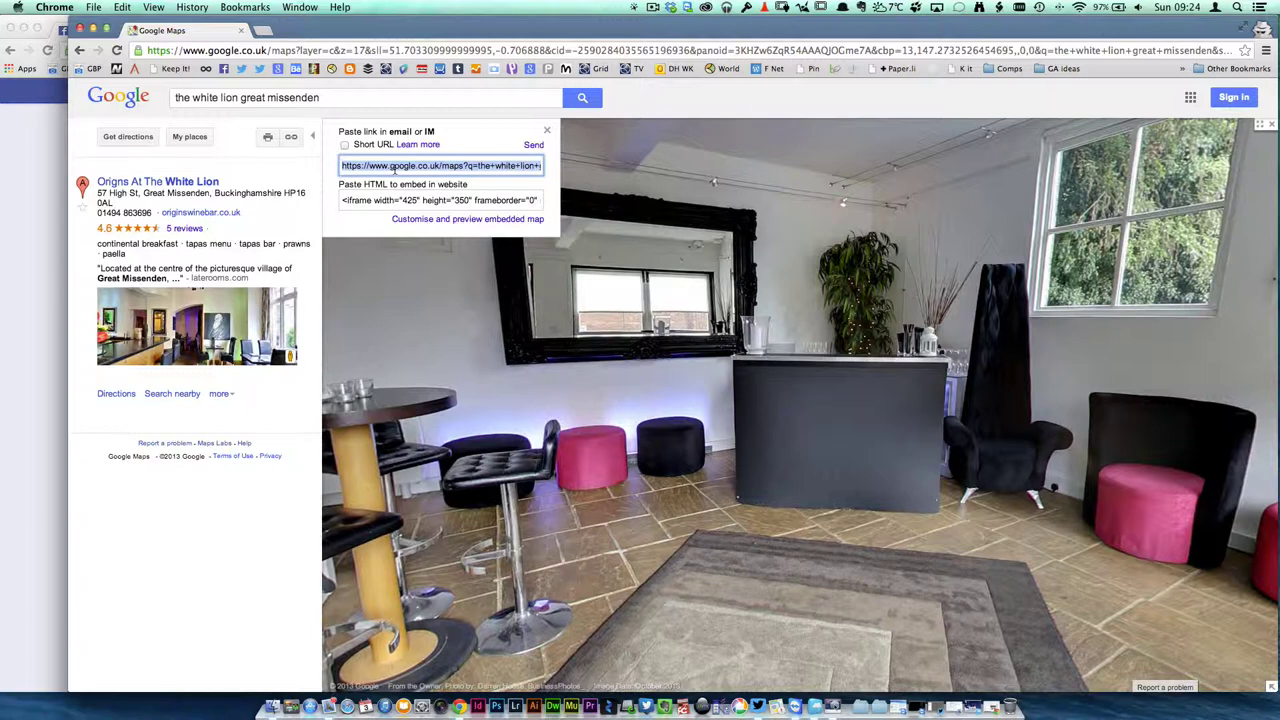
key(super+c)
- Back on the Business Photos page, start a photo post with the-coacch-house.jpg attached
key(super+w)
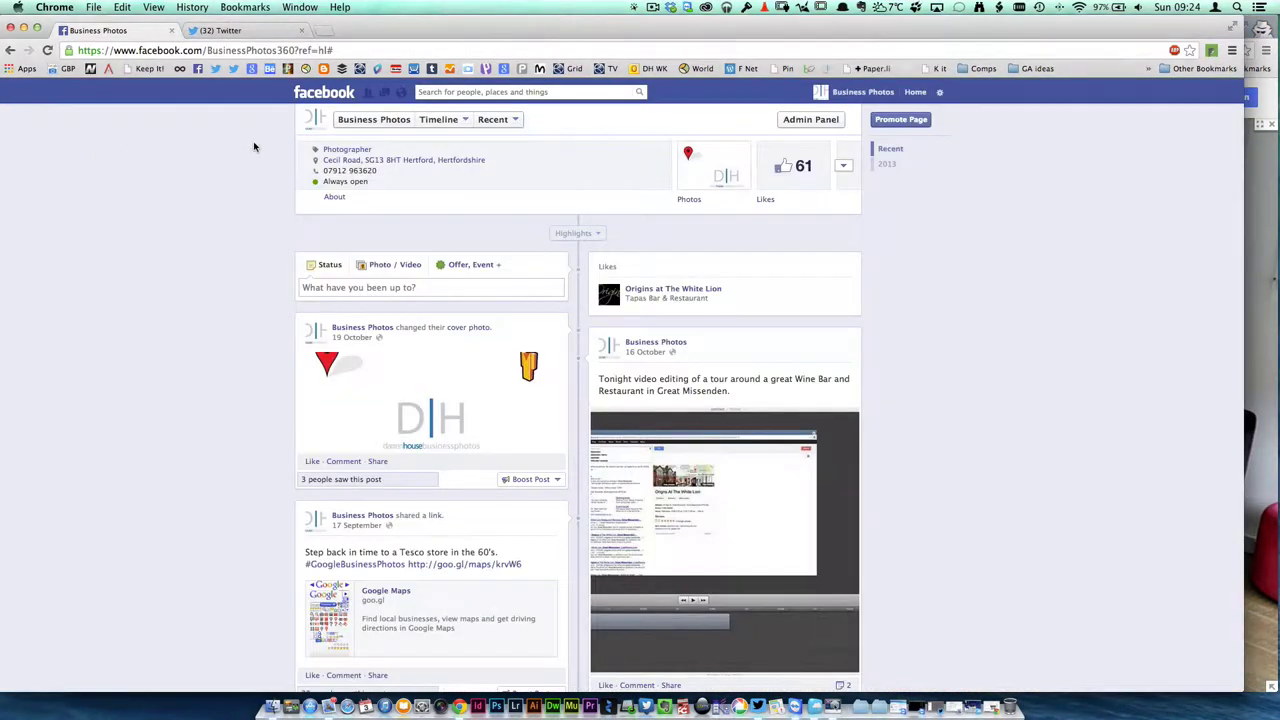
click(333, 289)
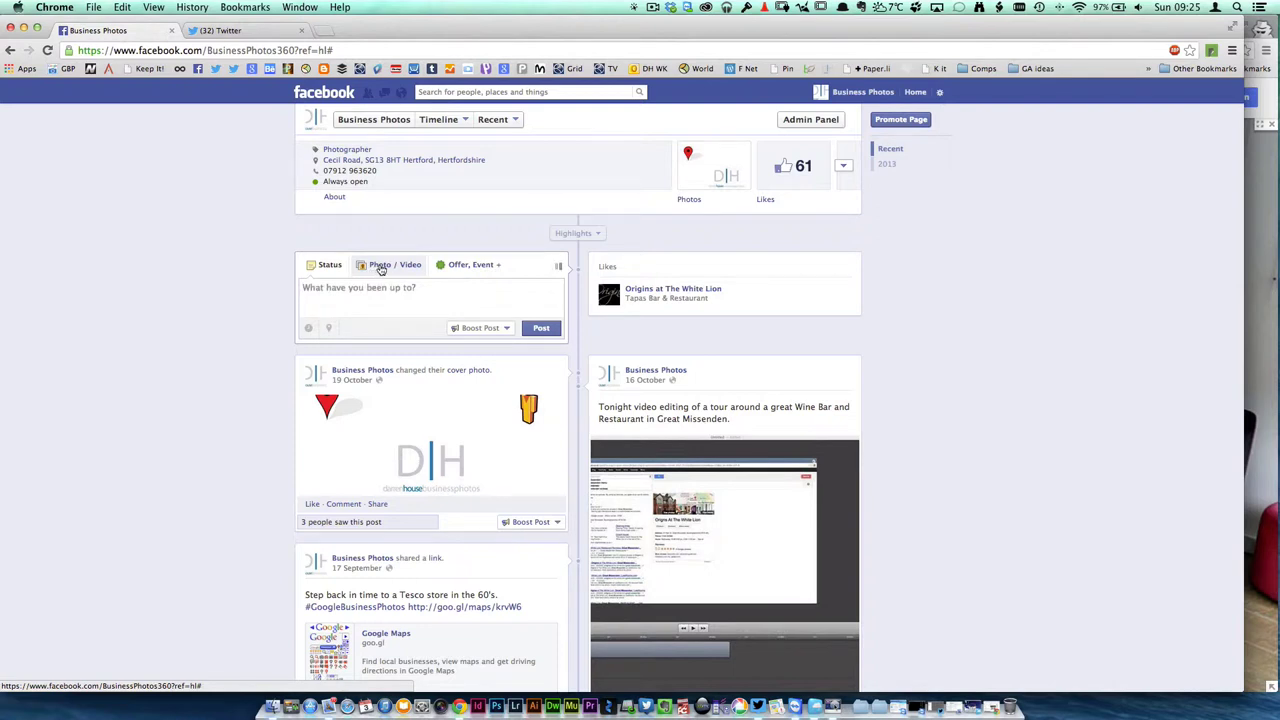
click(380, 267)
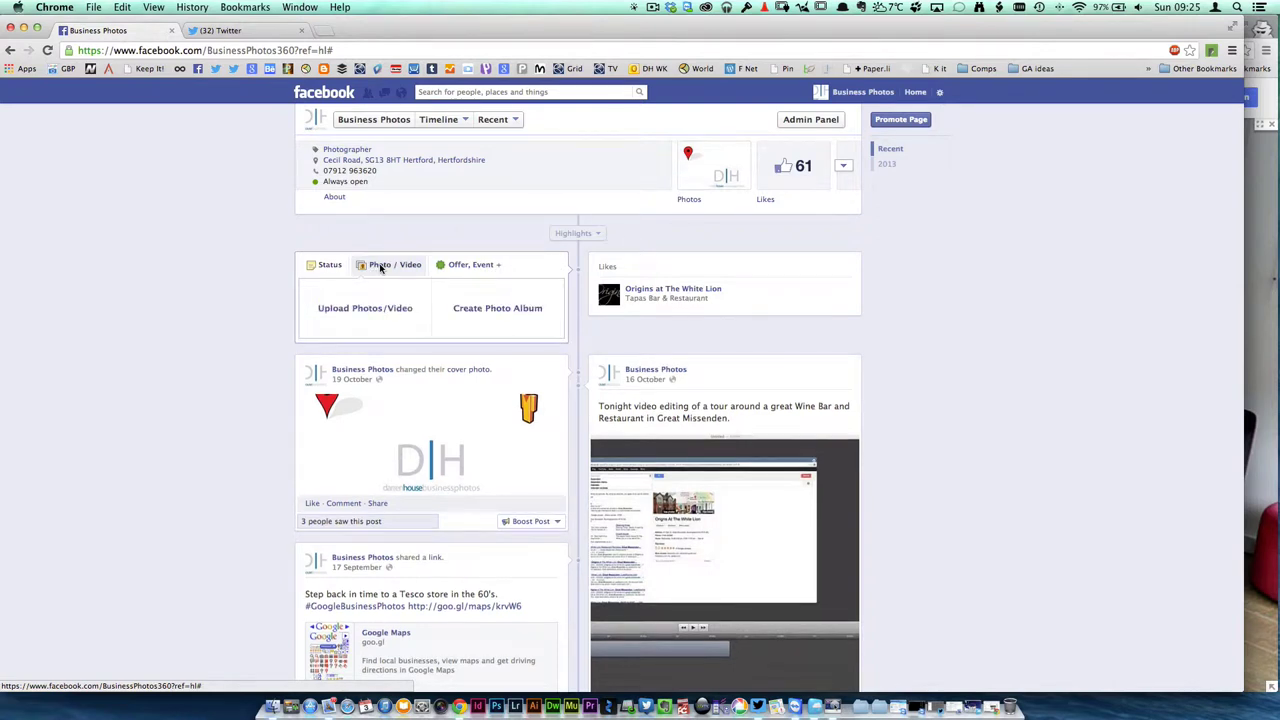
click(341, 314)
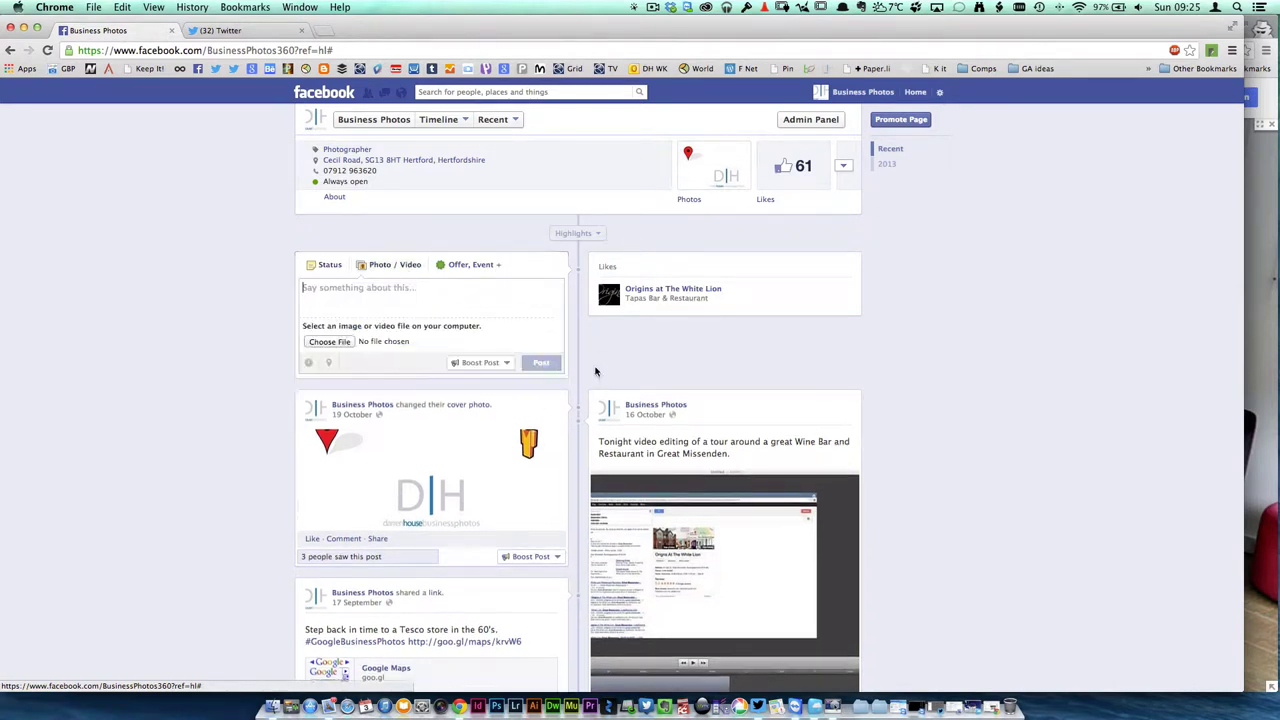
click(318, 342)
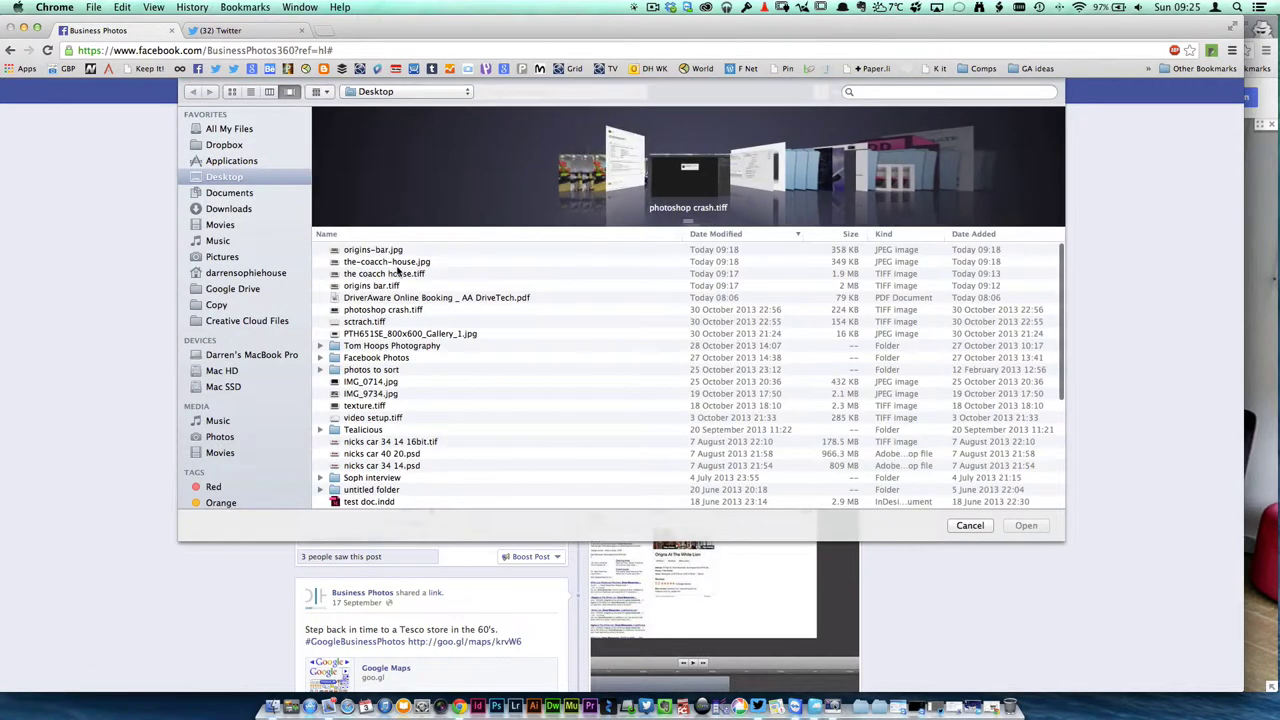
click(375, 263)
click(1025, 526)
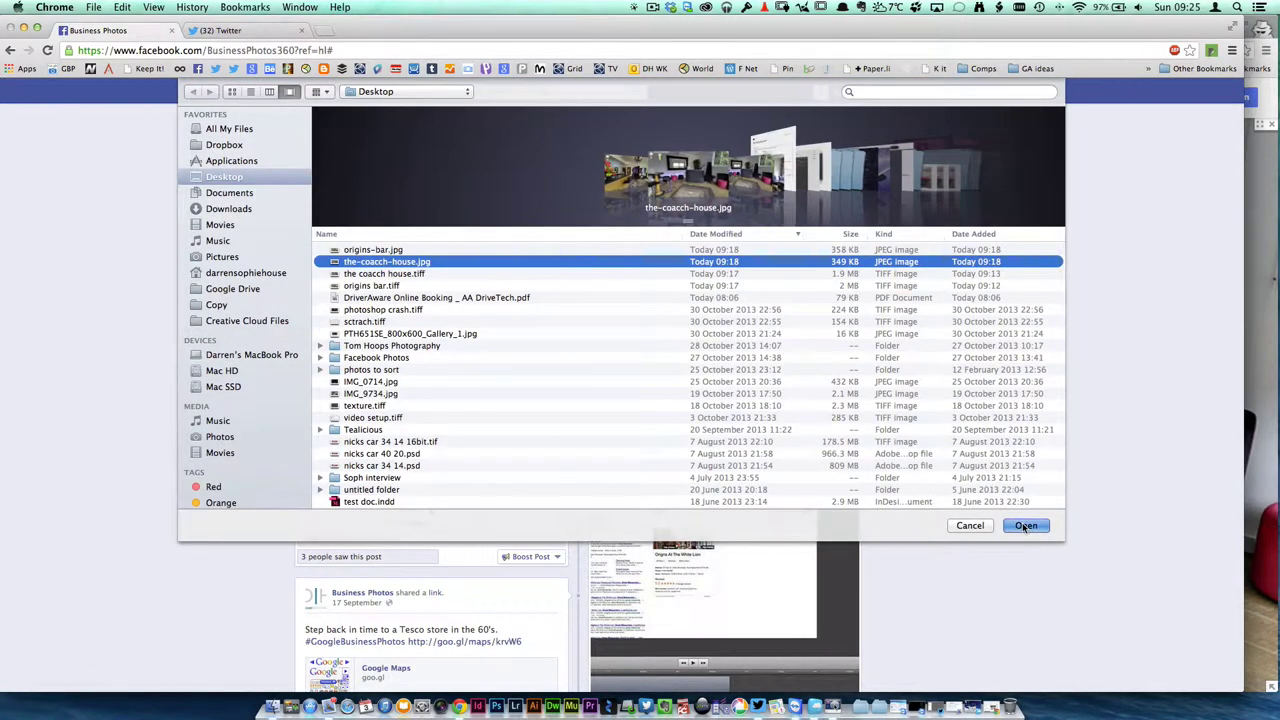
click(363, 292)
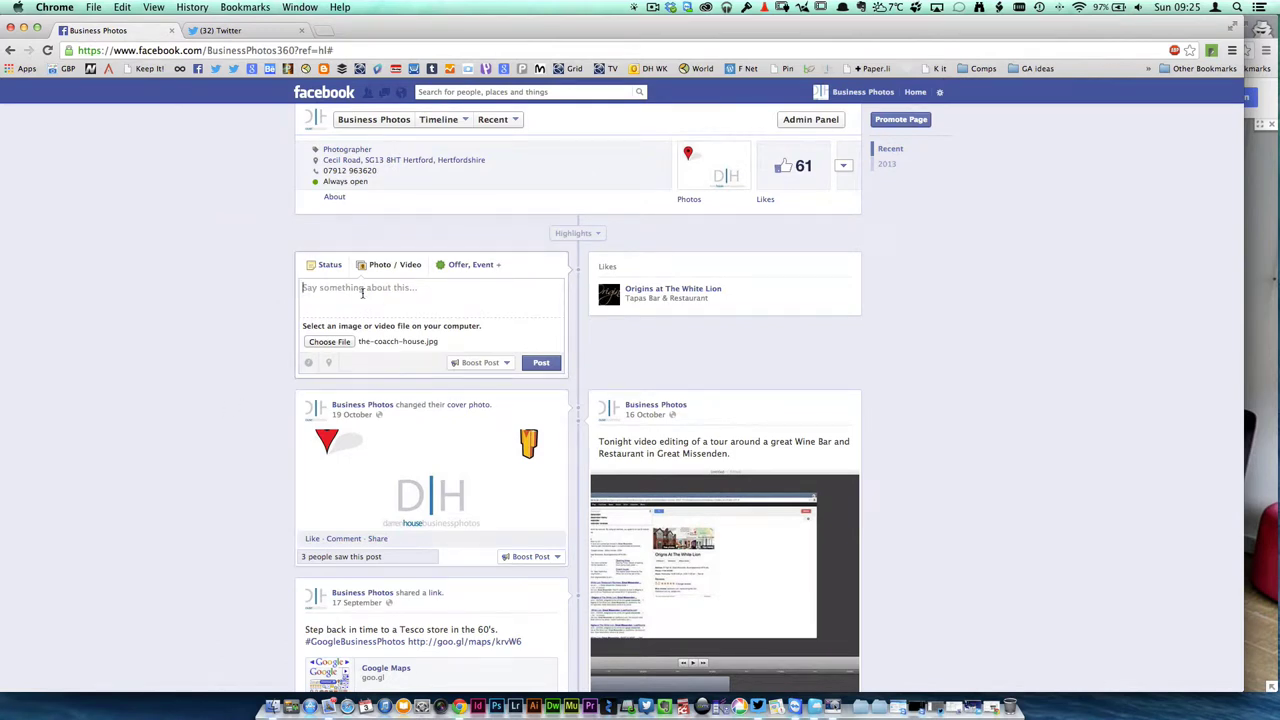
- Publish the photo post captioned 'Check out The Coach House on Google Business Photos' with the Maps link
text(Check out The Coach House on G)
text(oog)
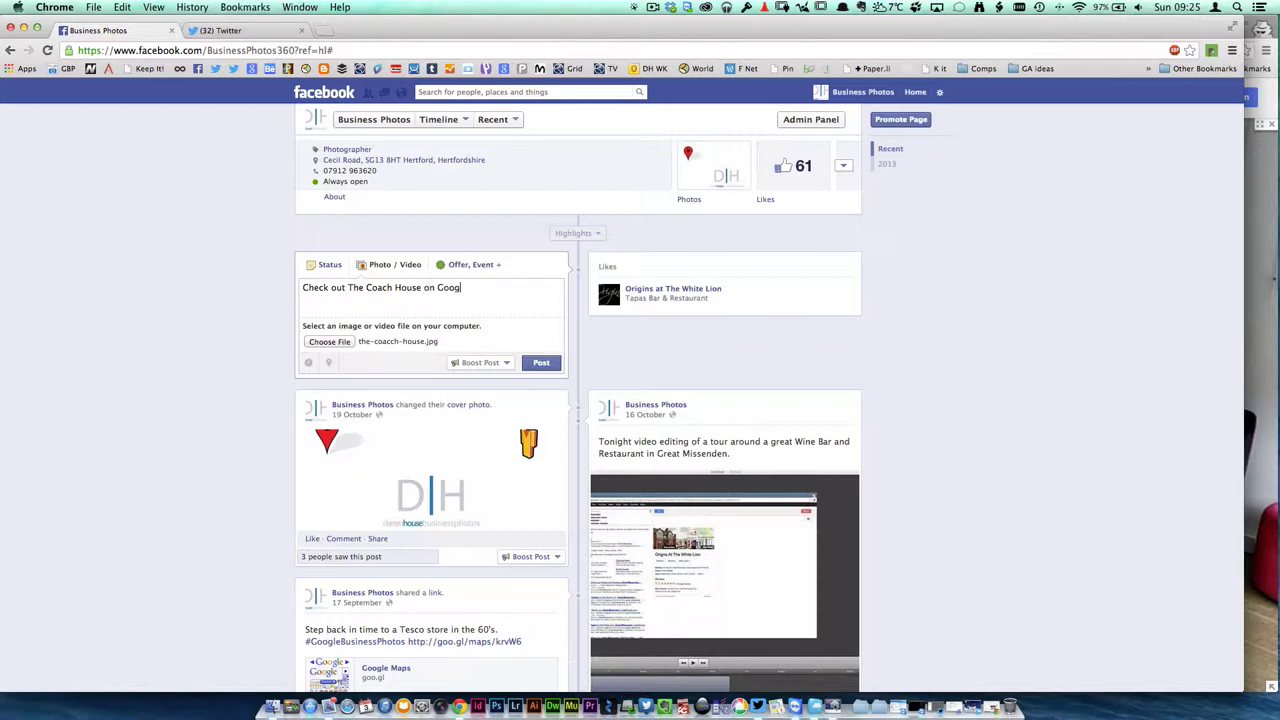
text(le Business Photos)
key(super+v)
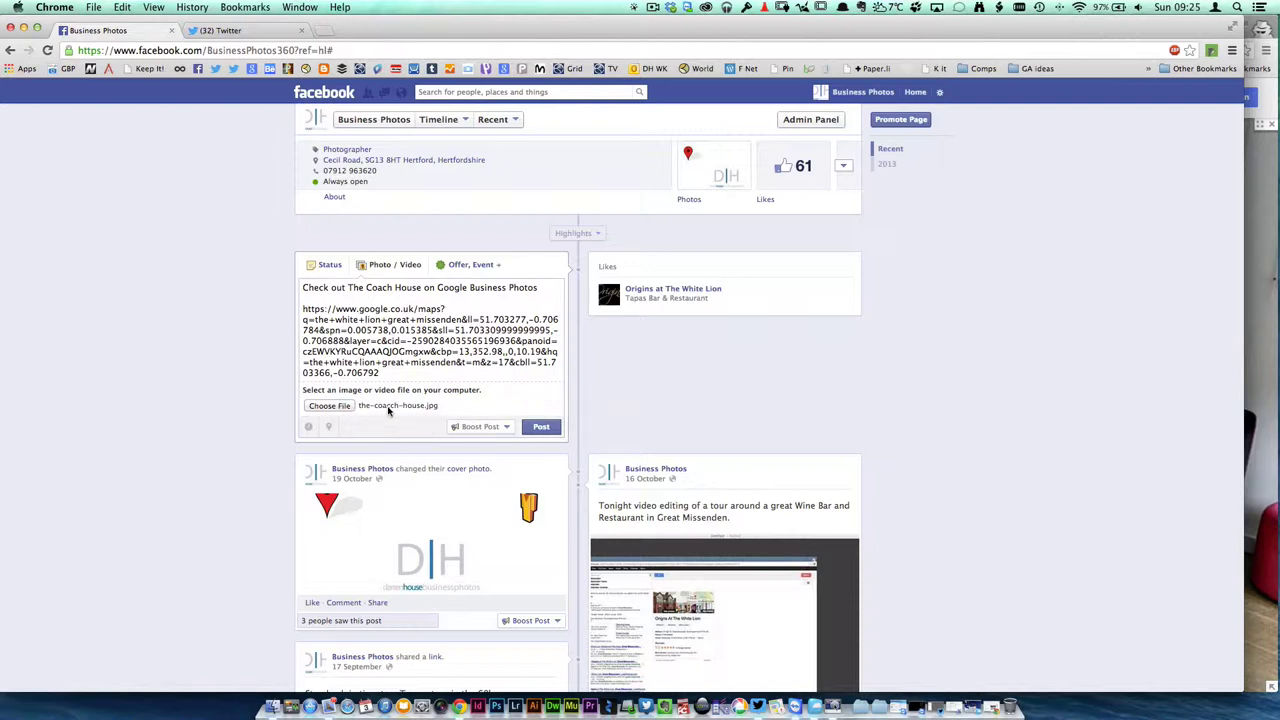
click(541, 428)
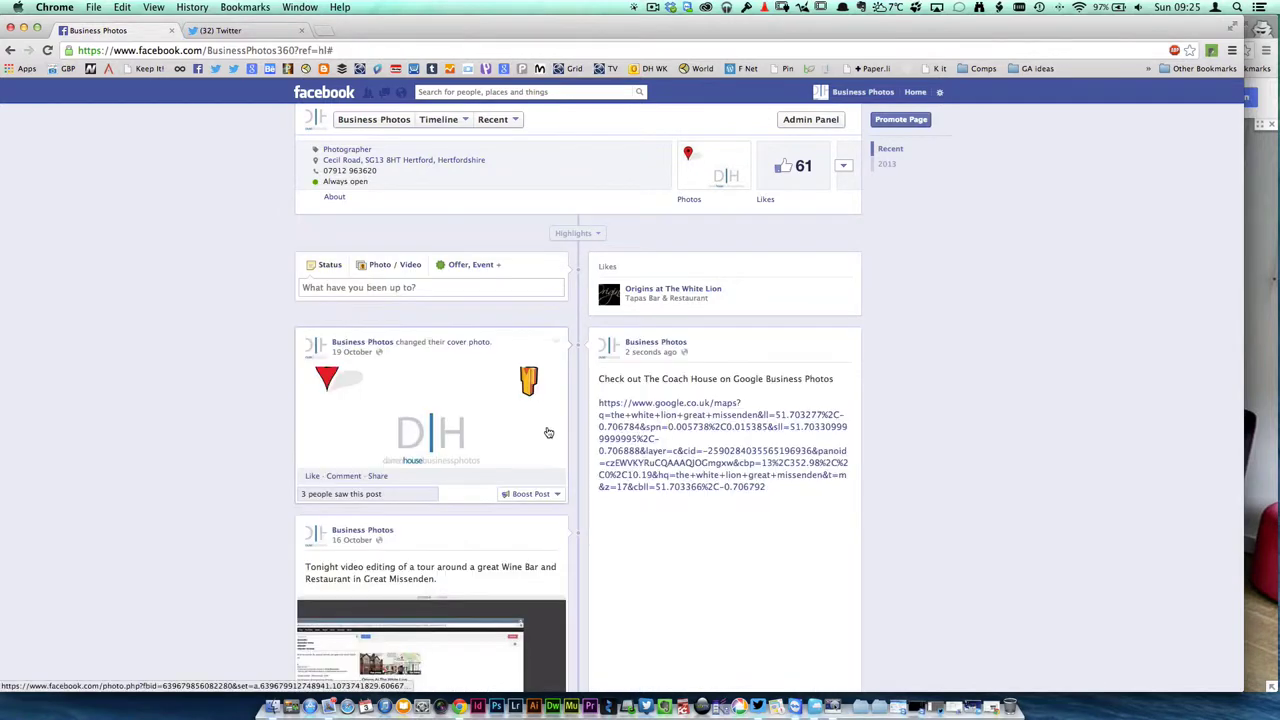
- Scroll to the new Coach House post and widen it to span the full timeline
scroll(900, 474, down, 2)
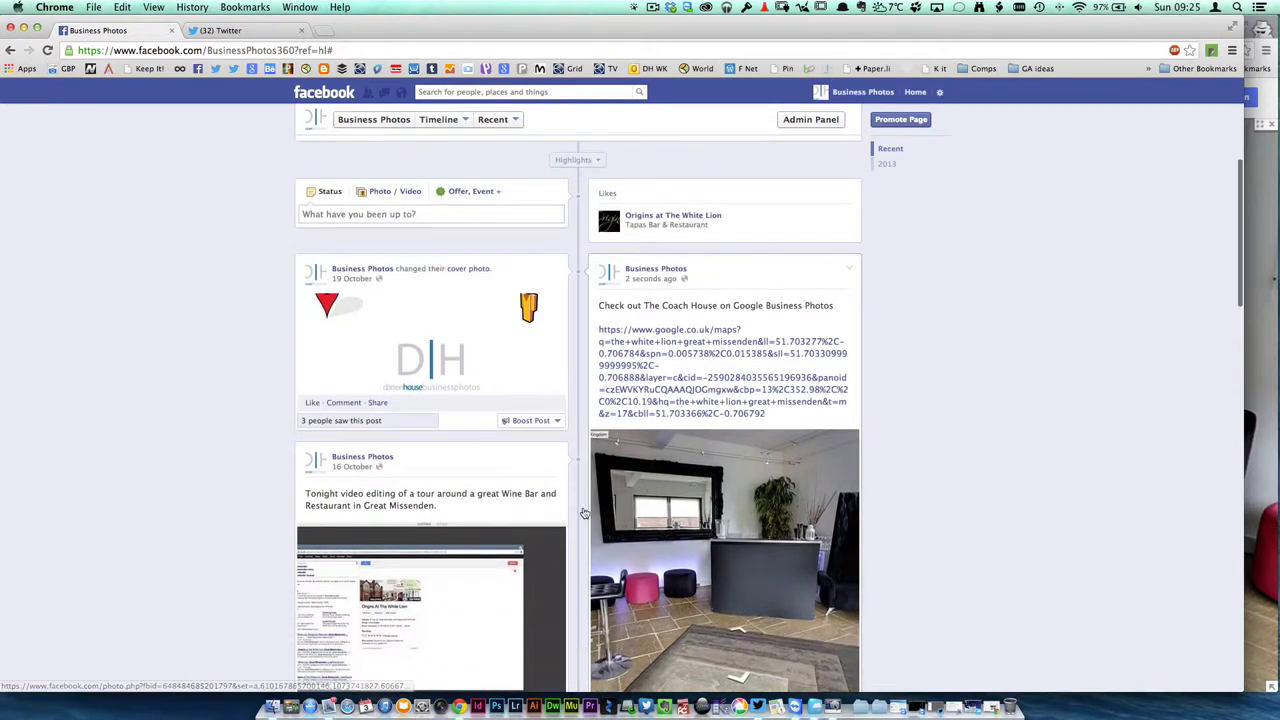
scroll(940, 540, down, 1)
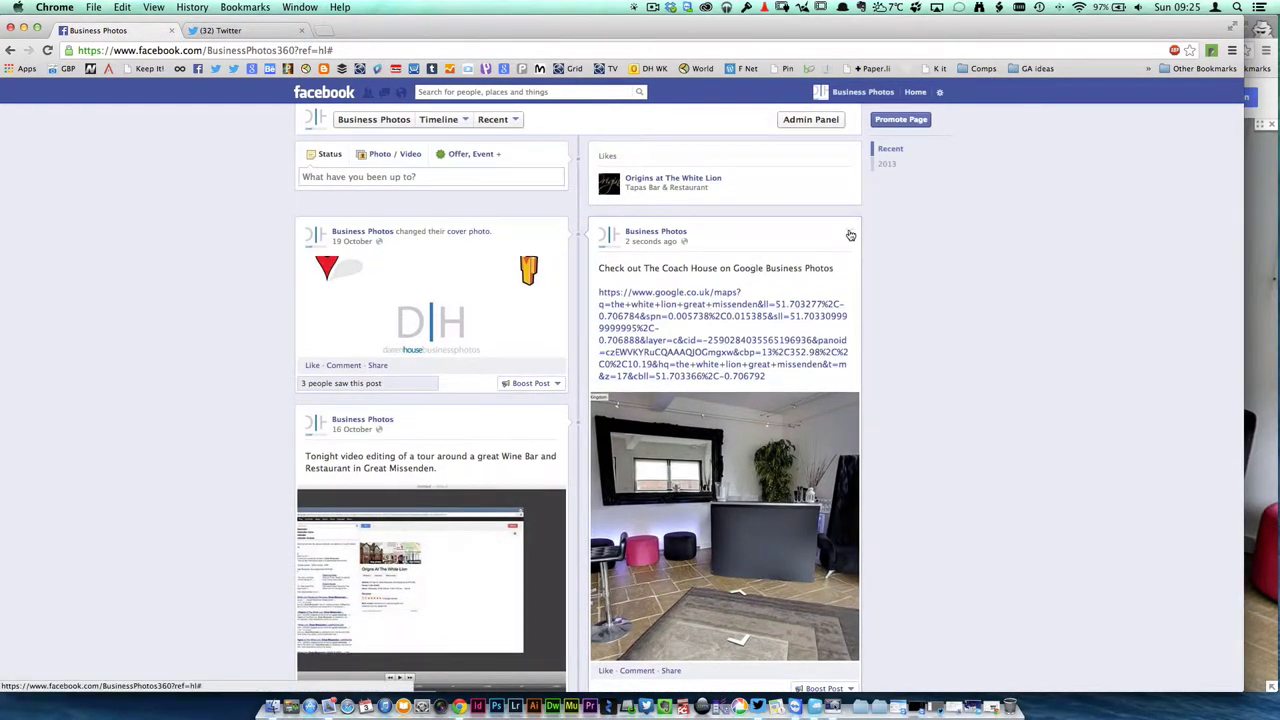
click(850, 235)
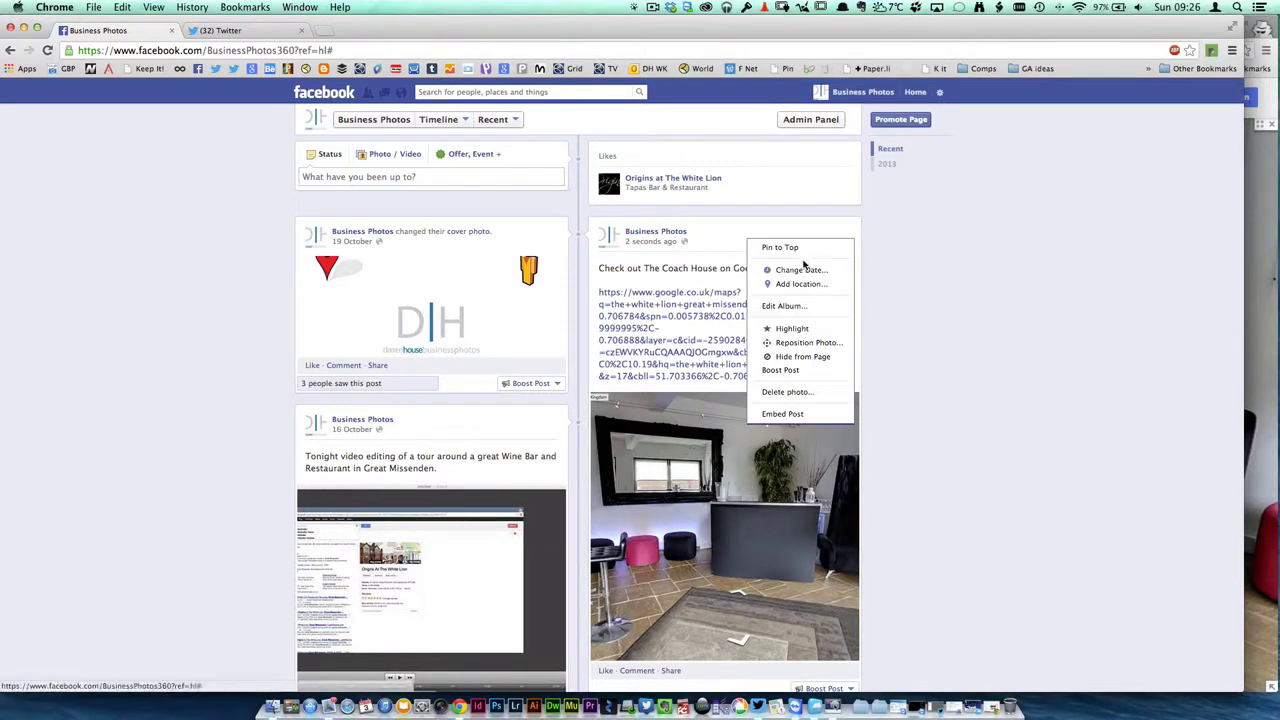
click(815, 328)
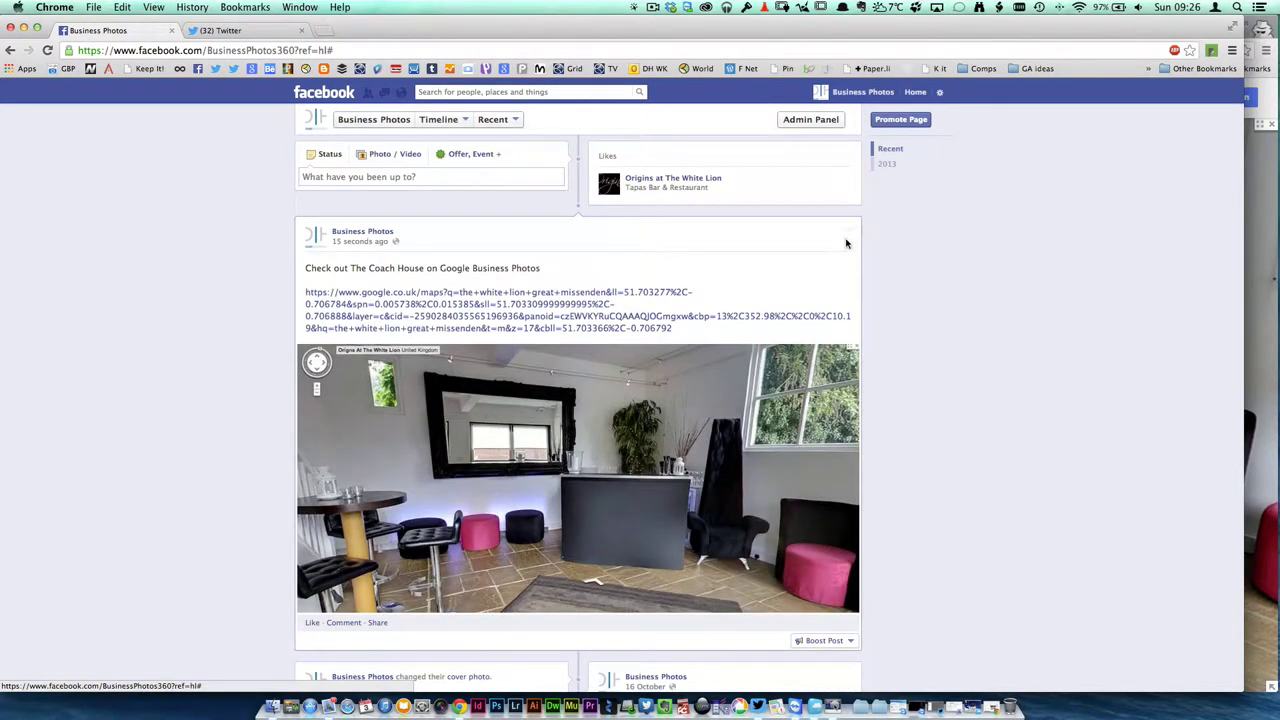
- Shift the Coach House post's interior photo down slightly within its frame and save the position
click(851, 235)
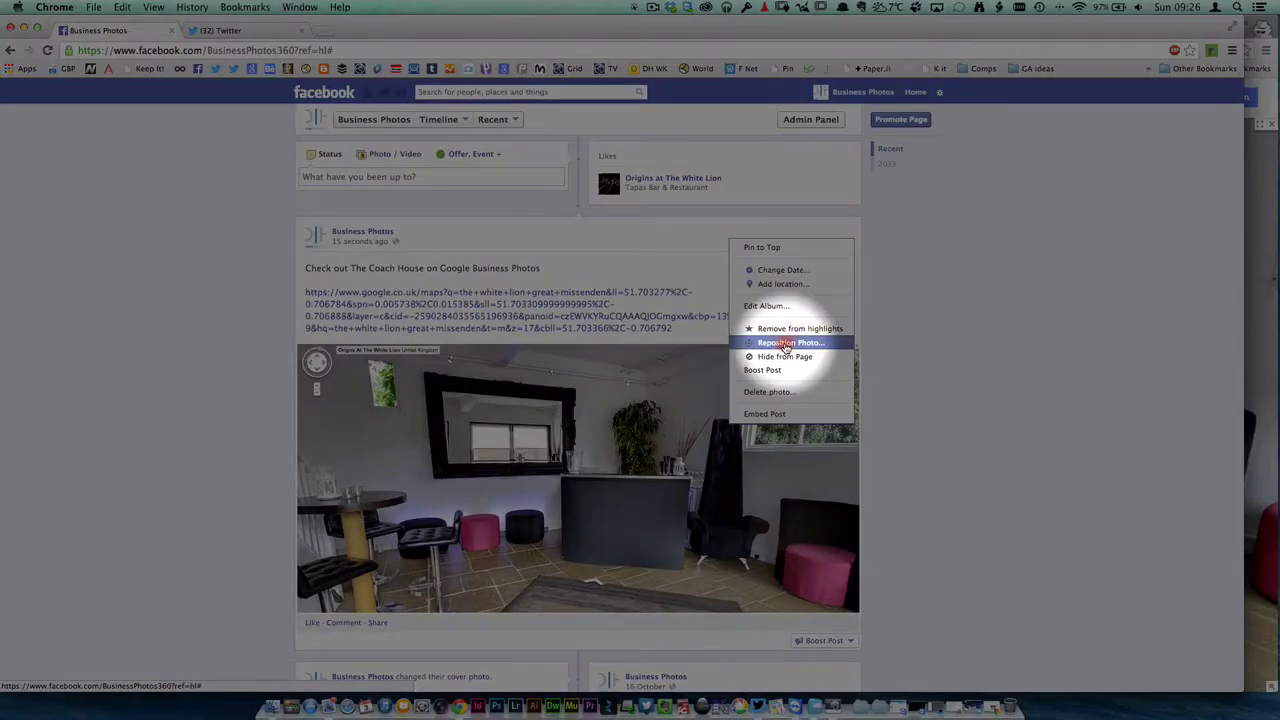
click(789, 344)
mouse_move(673, 464)
mouse_down()
mouse_move(670, 446)
mouse_move(672, 486)
mouse_up()
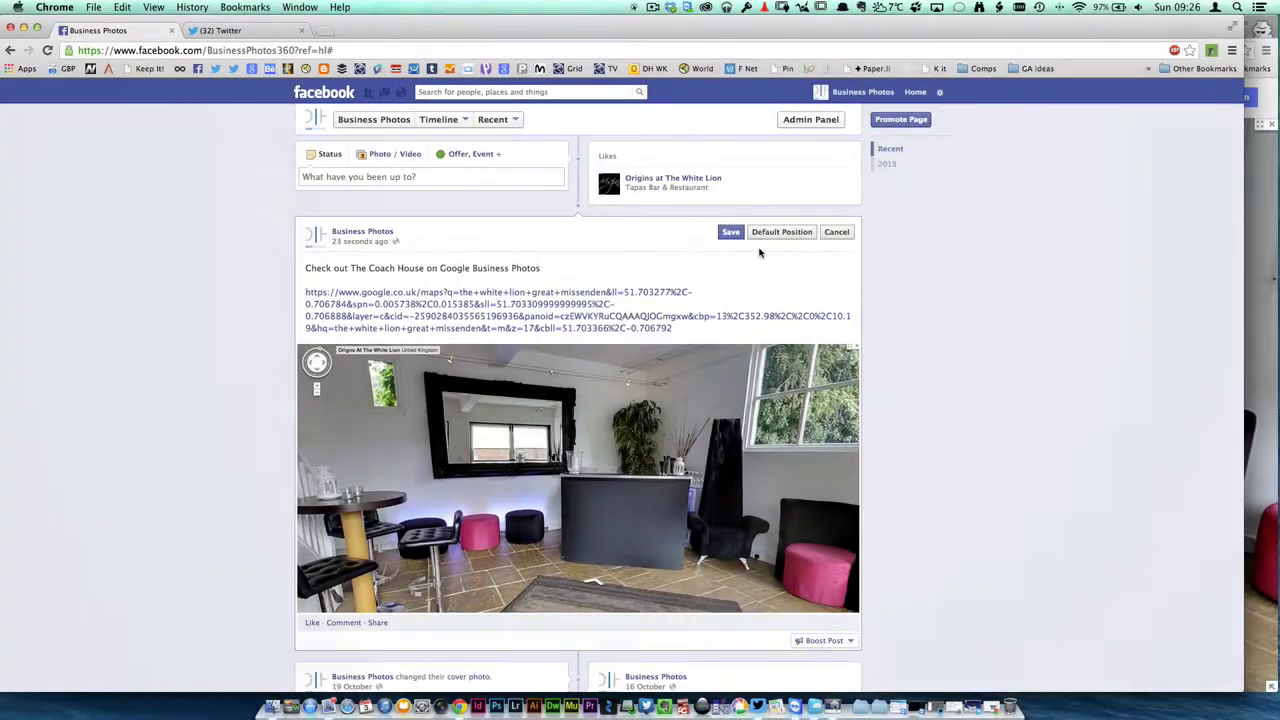
click(733, 236)
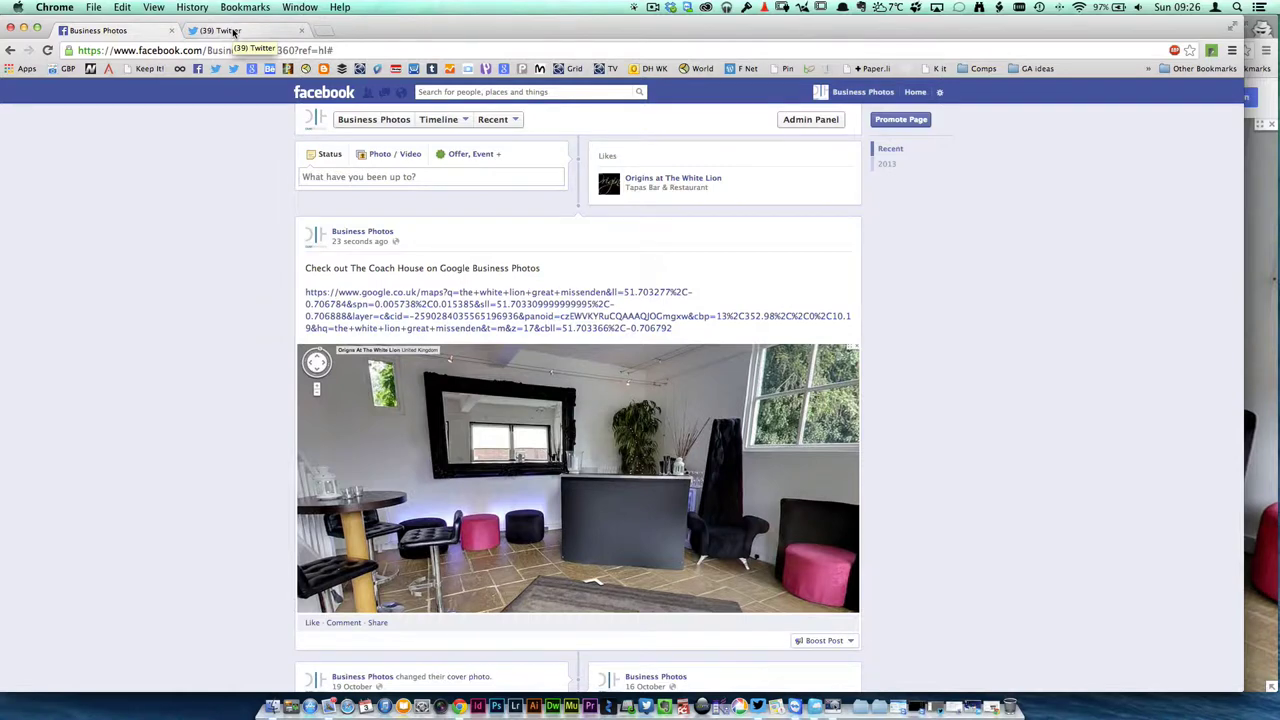
- In Twitter, compose a new tweet with the-coacch-house.jpg attached
click(222, 31)
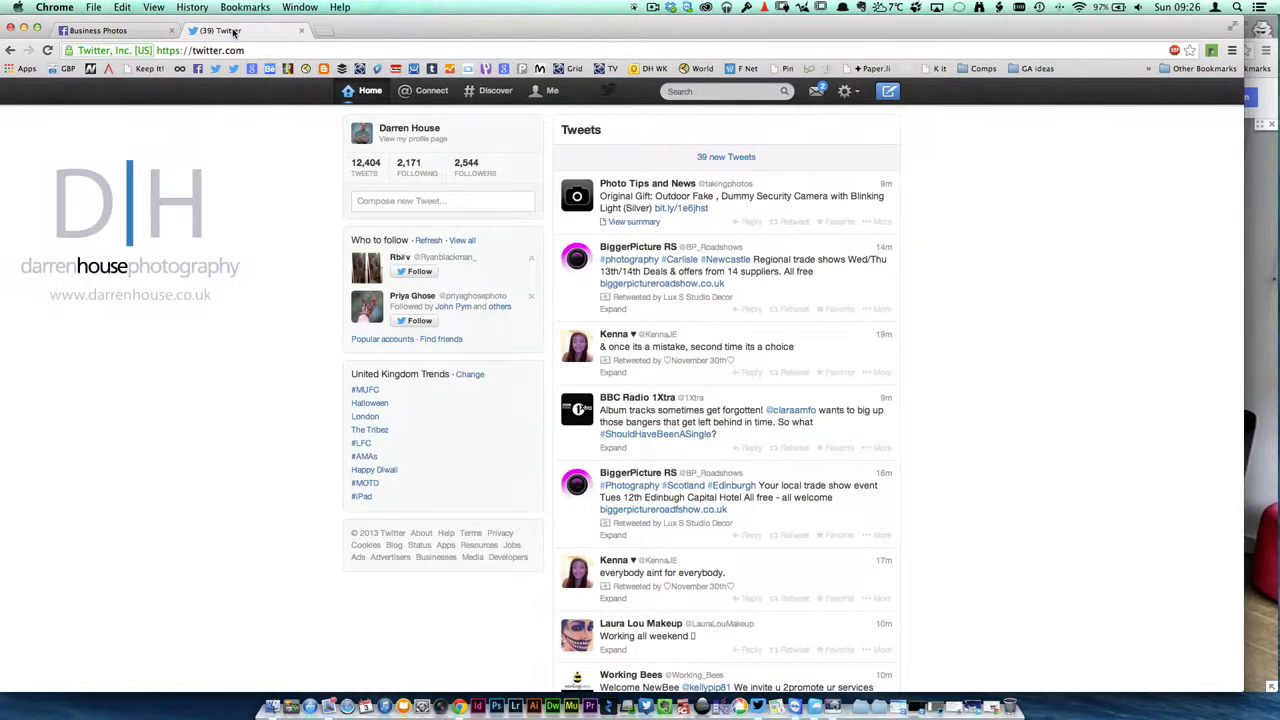
click(887, 92)
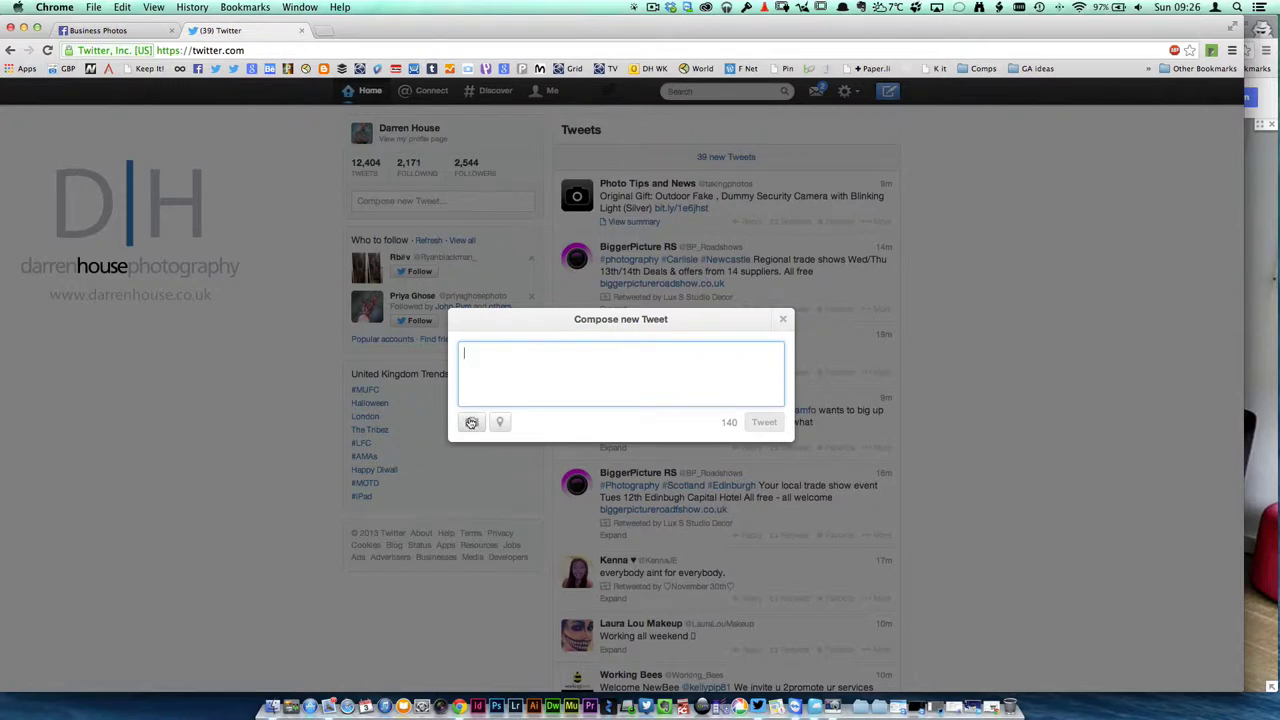
click(471, 423)
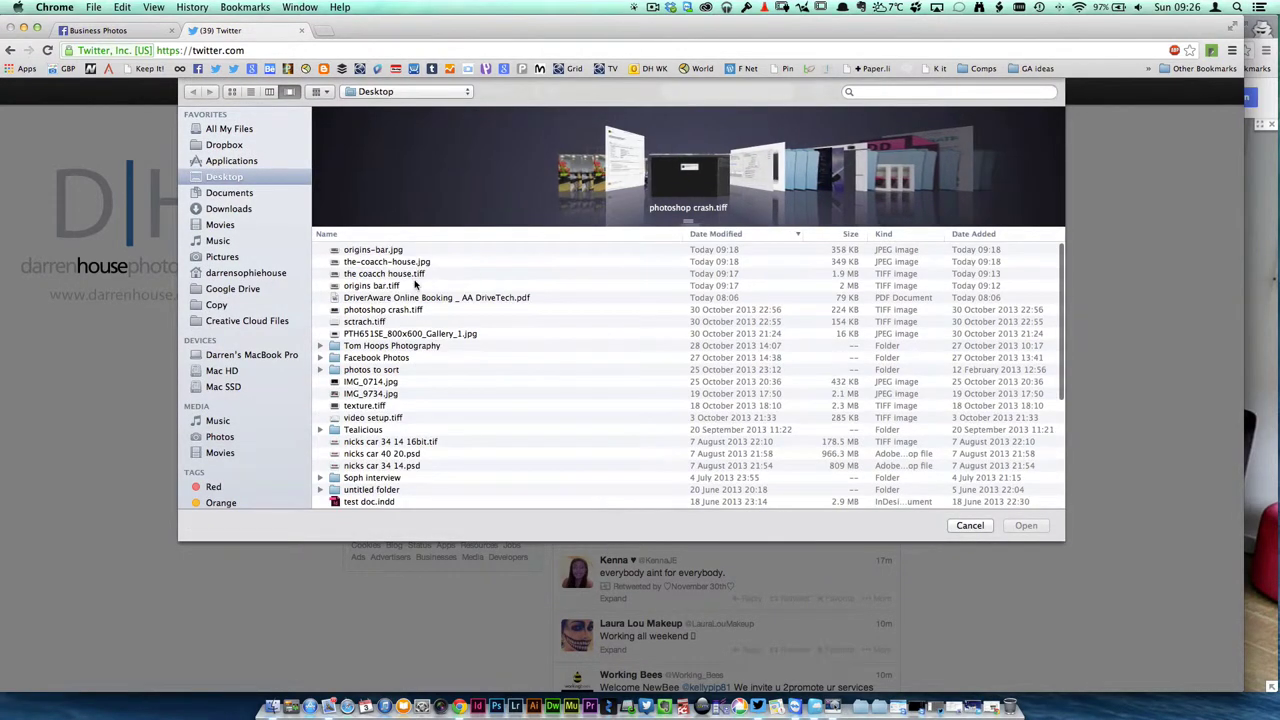
click(370, 262)
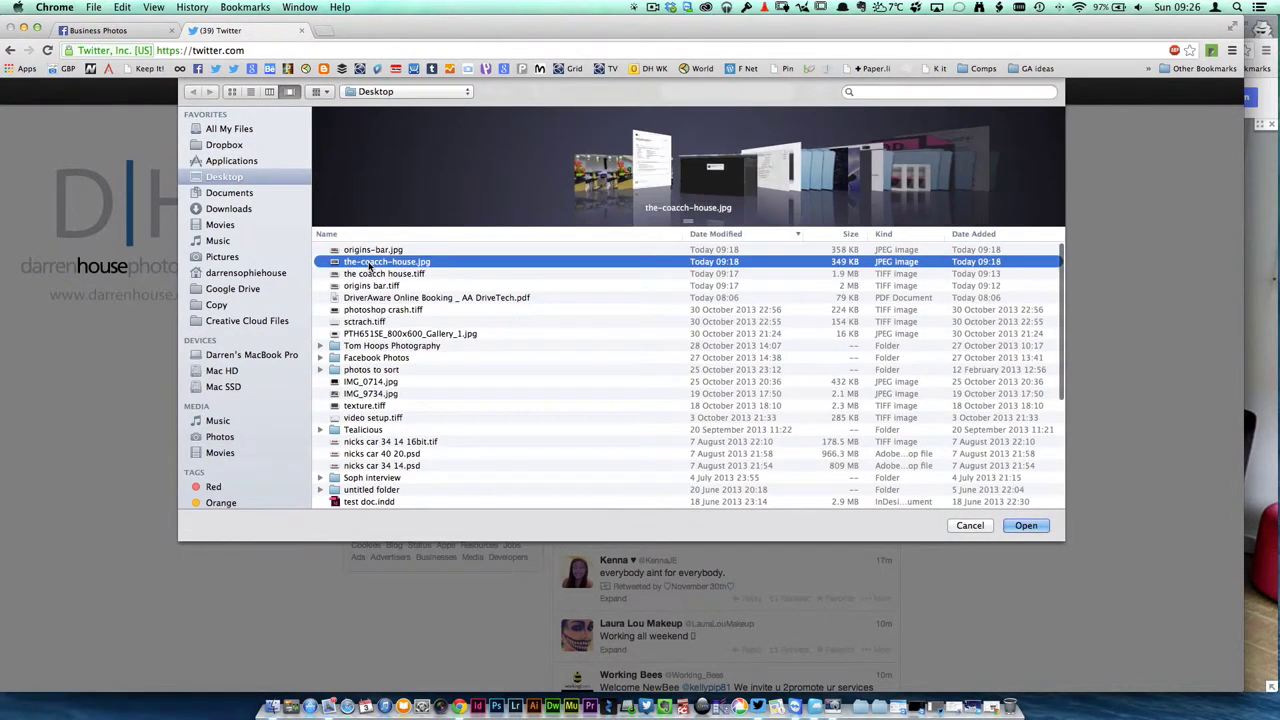
click(1017, 527)
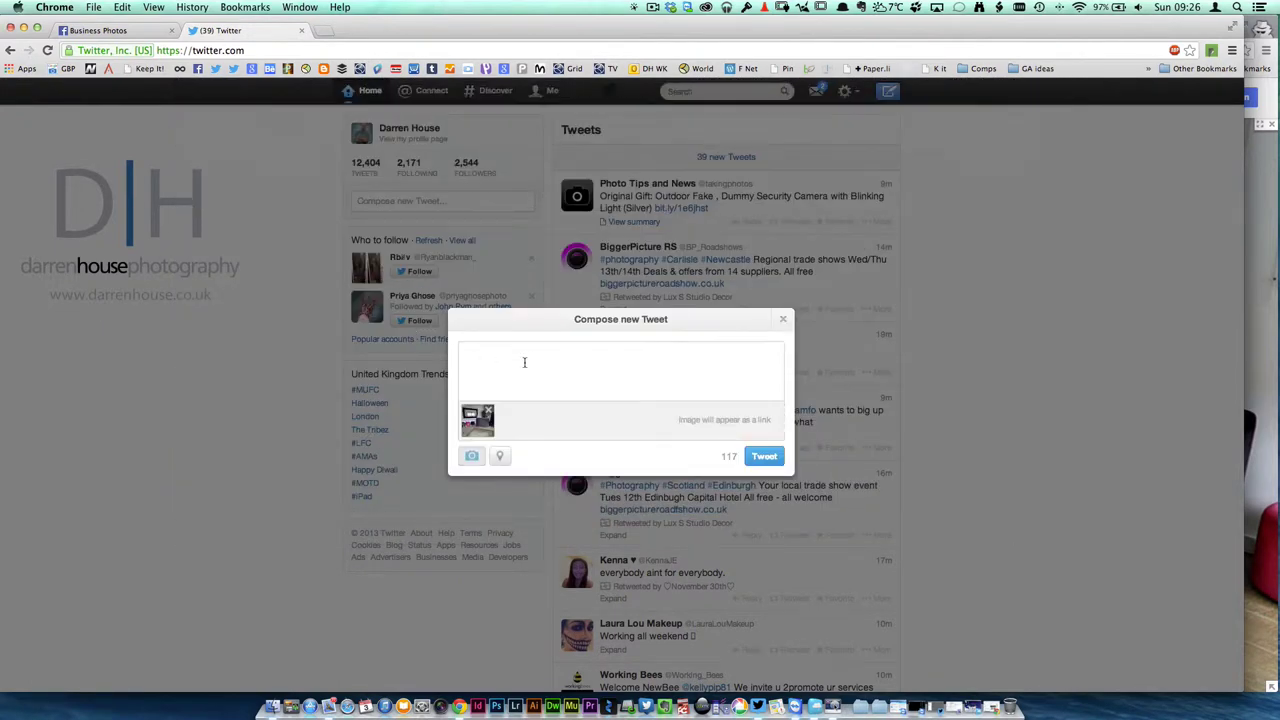
- Tweet 'Check out the Coach House on Google Business Photos #GreatMissenden' with the long Maps link beneath
click(525, 362)
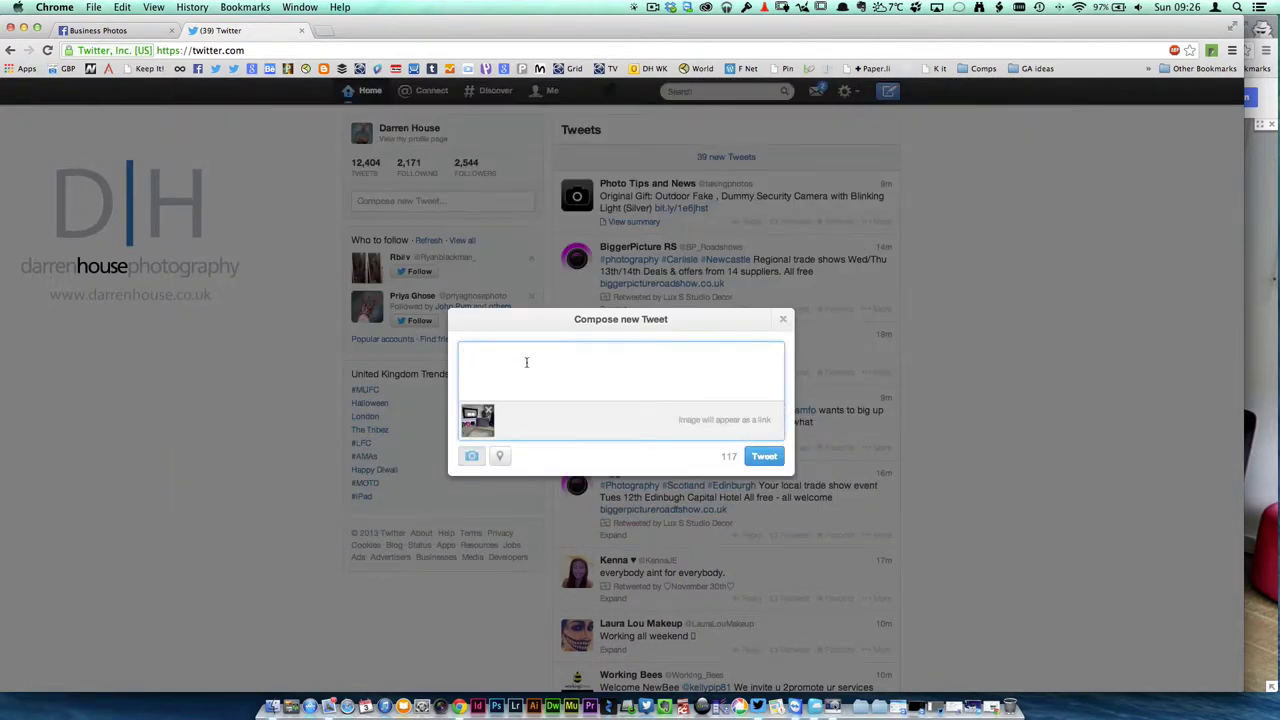
text(Check out the Coach House on Goo)
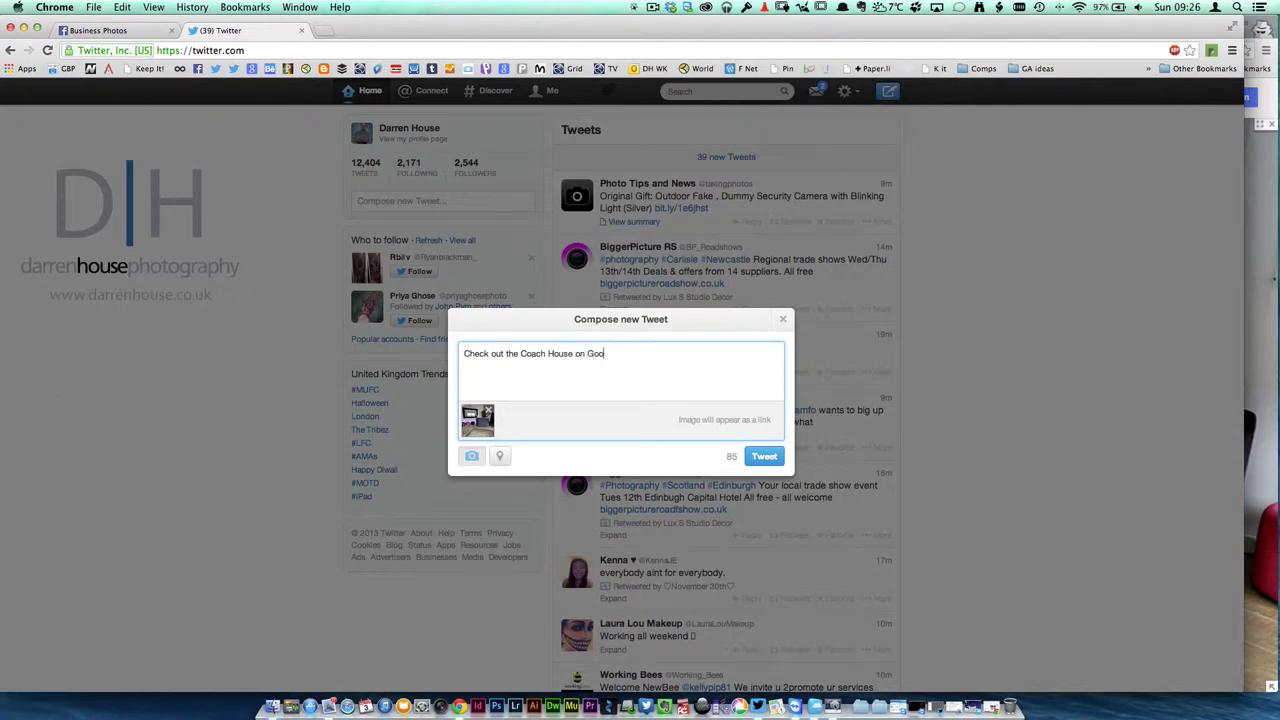
text(gle Busines)
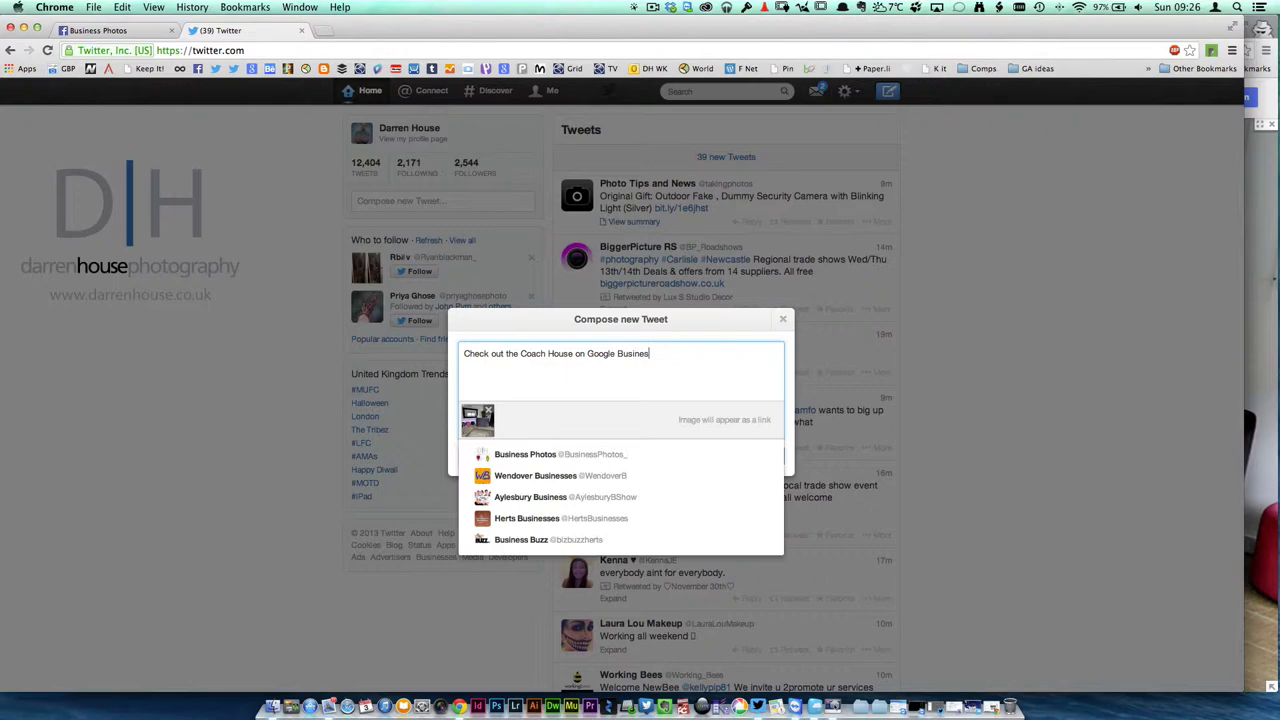
text(s Photos)
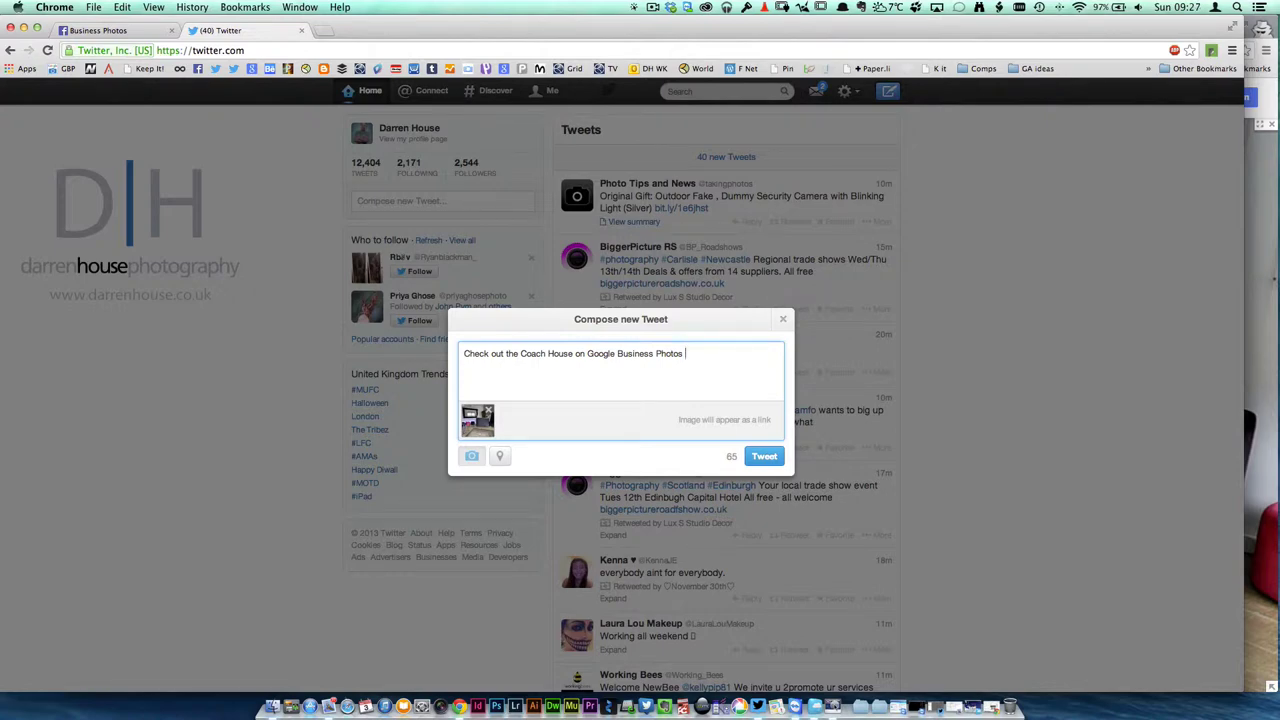
text(os #Gr)
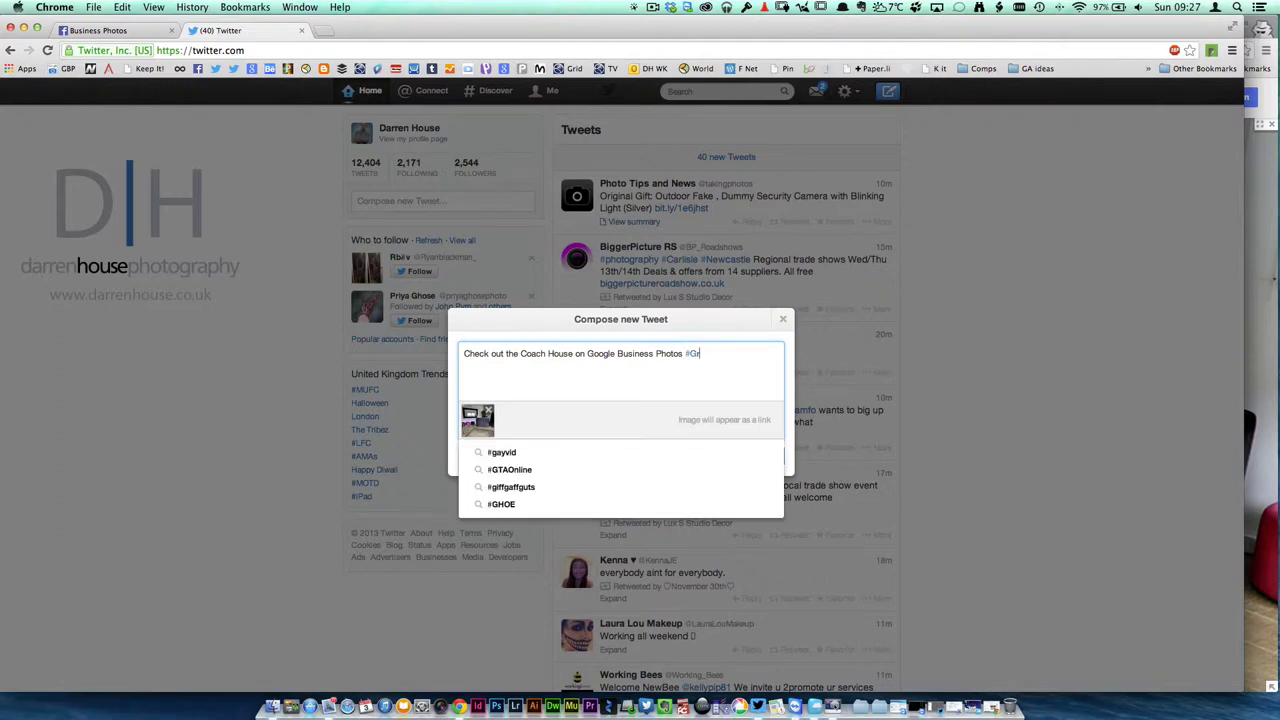
text(eat Missenden)
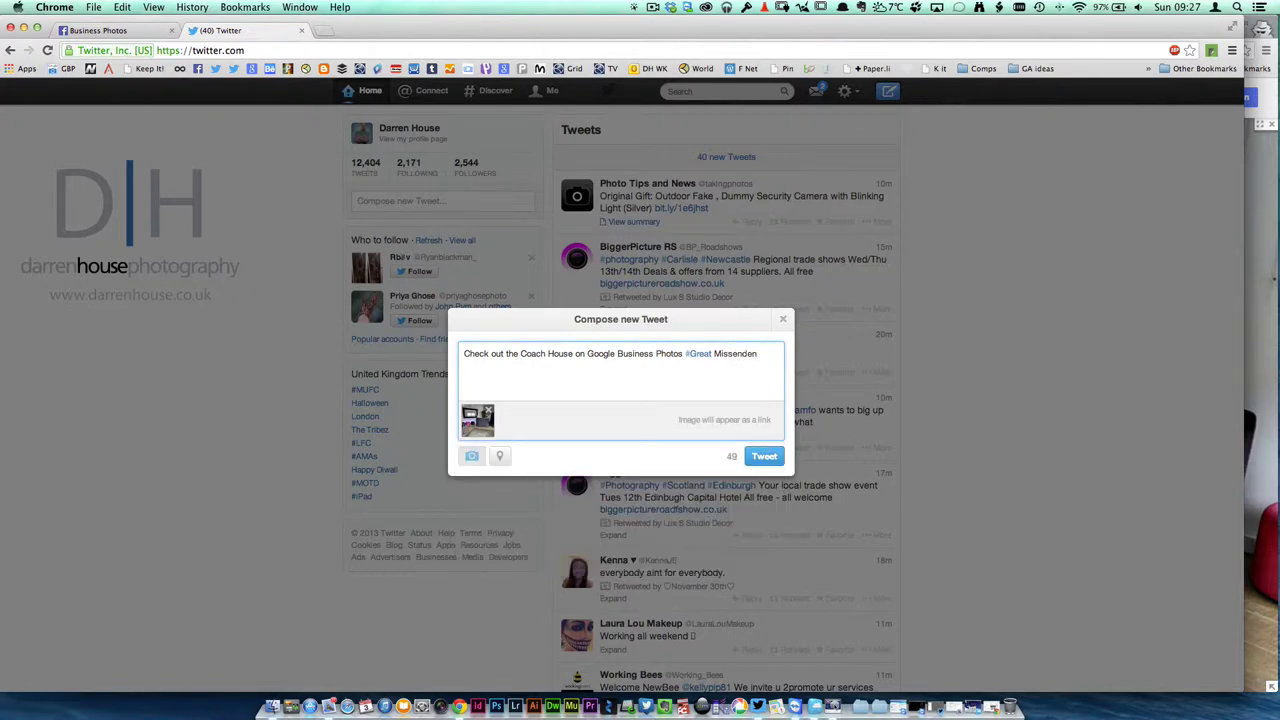
key(BackSpace)
key(Return)
key(super+v)
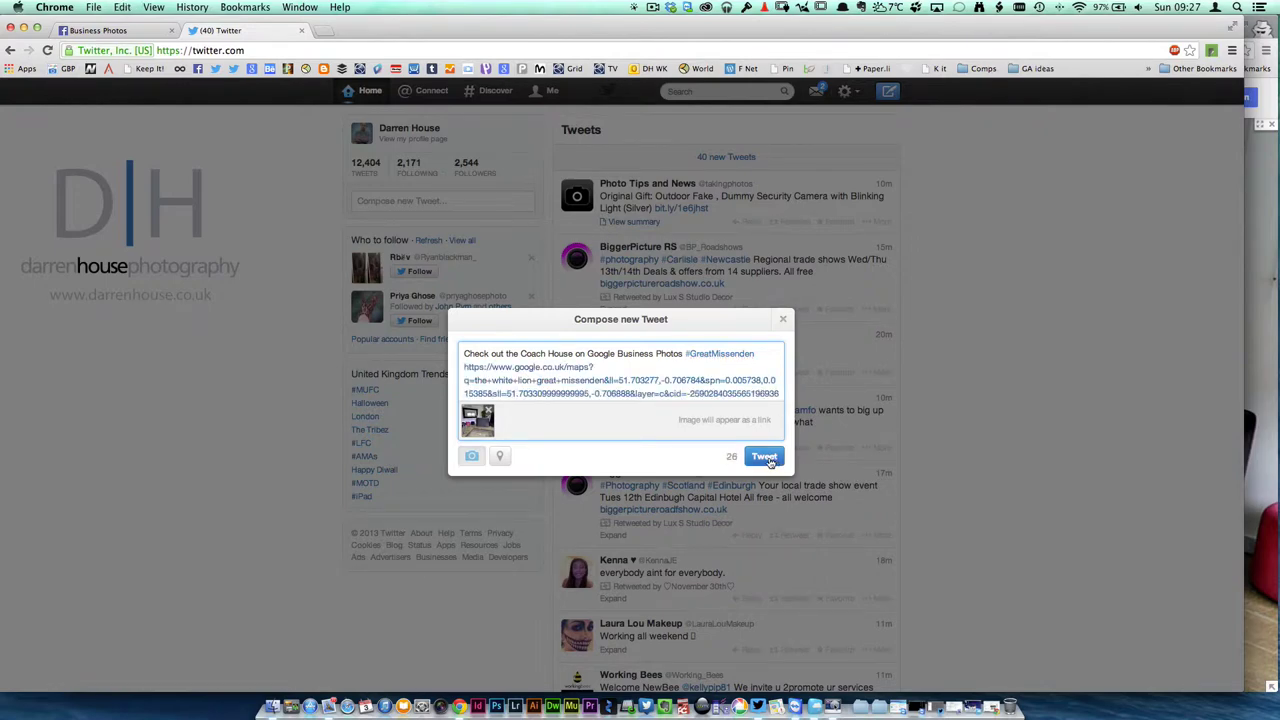
click(767, 458)
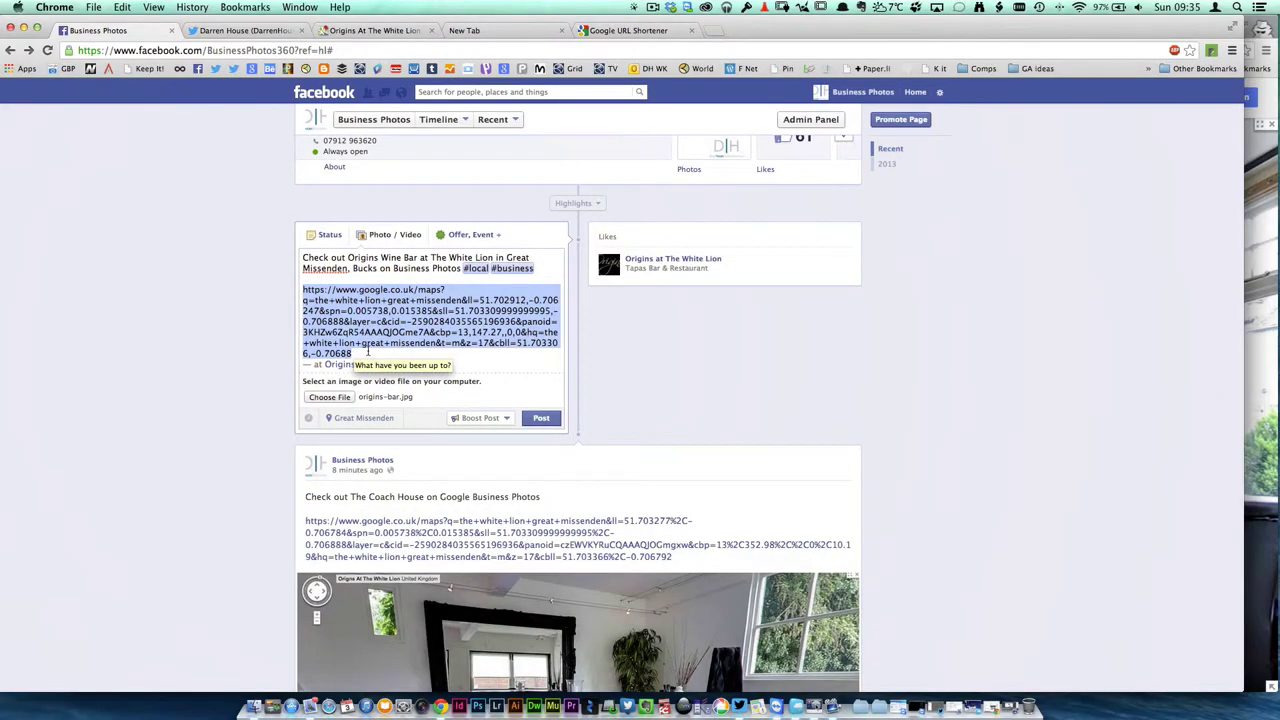
click(625, 30)
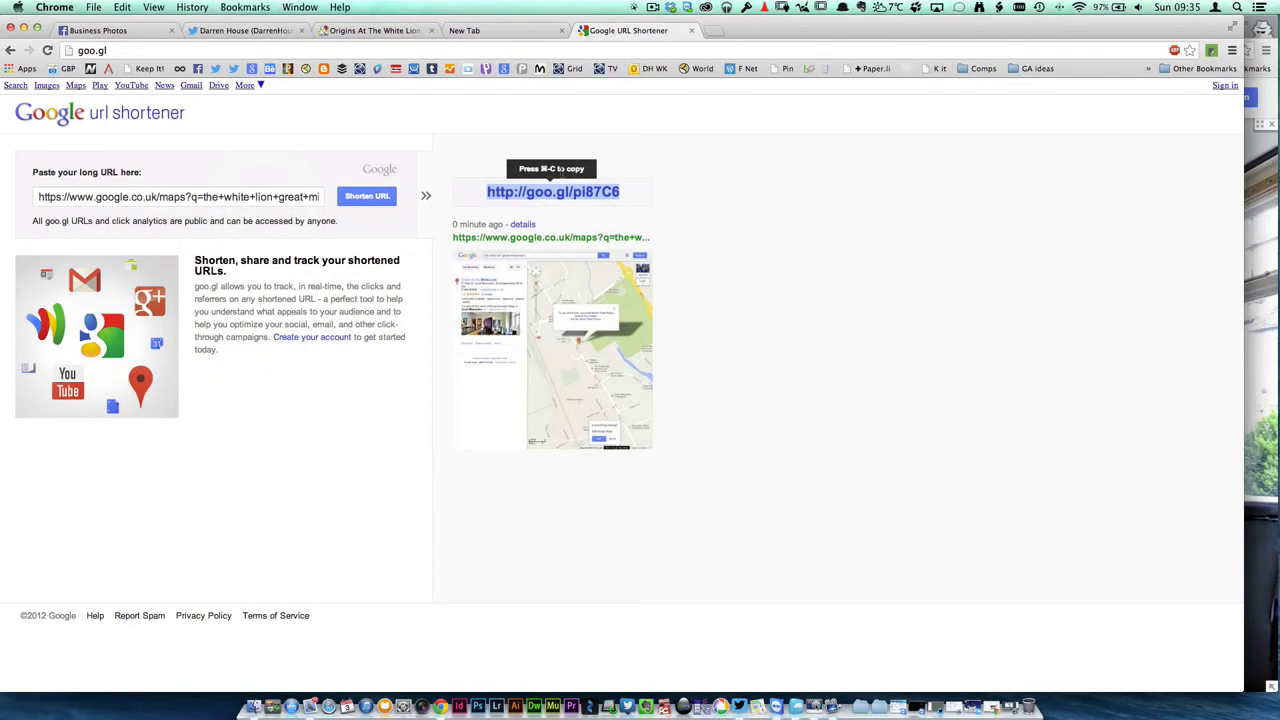
click(578, 194)
click(578, 194)
key(super+c)
click(104, 32)
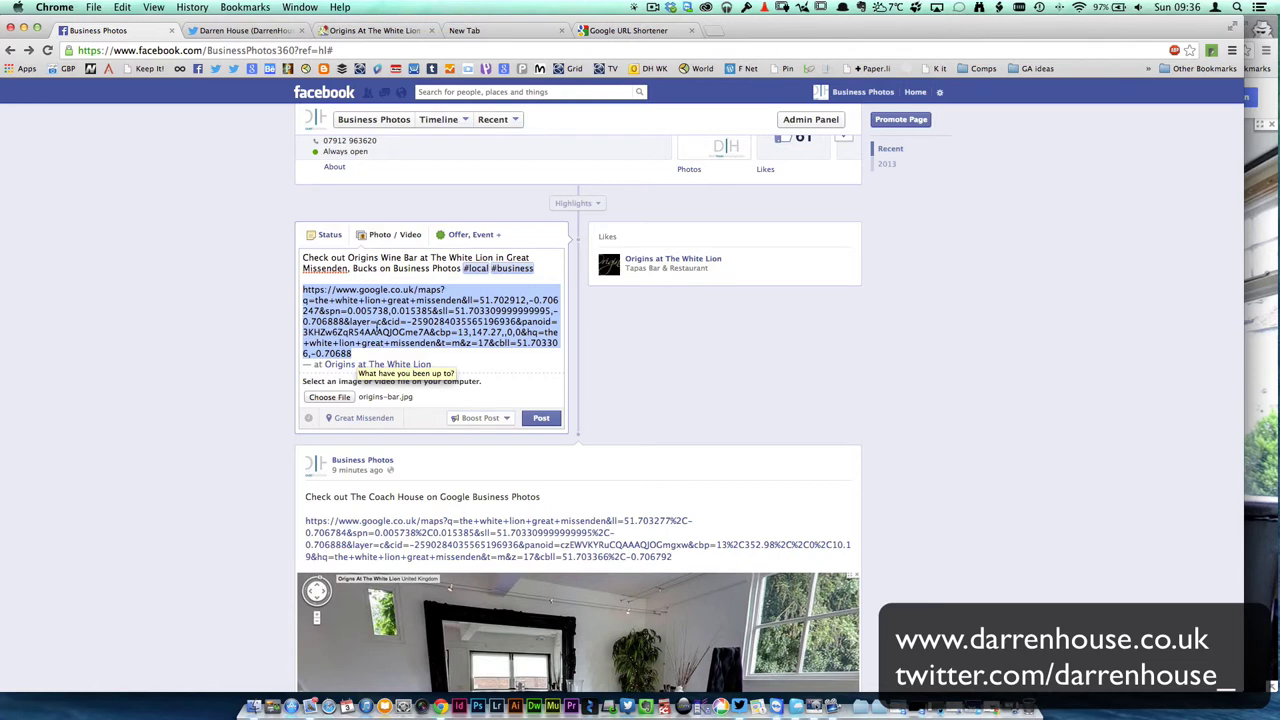
key(super+v)
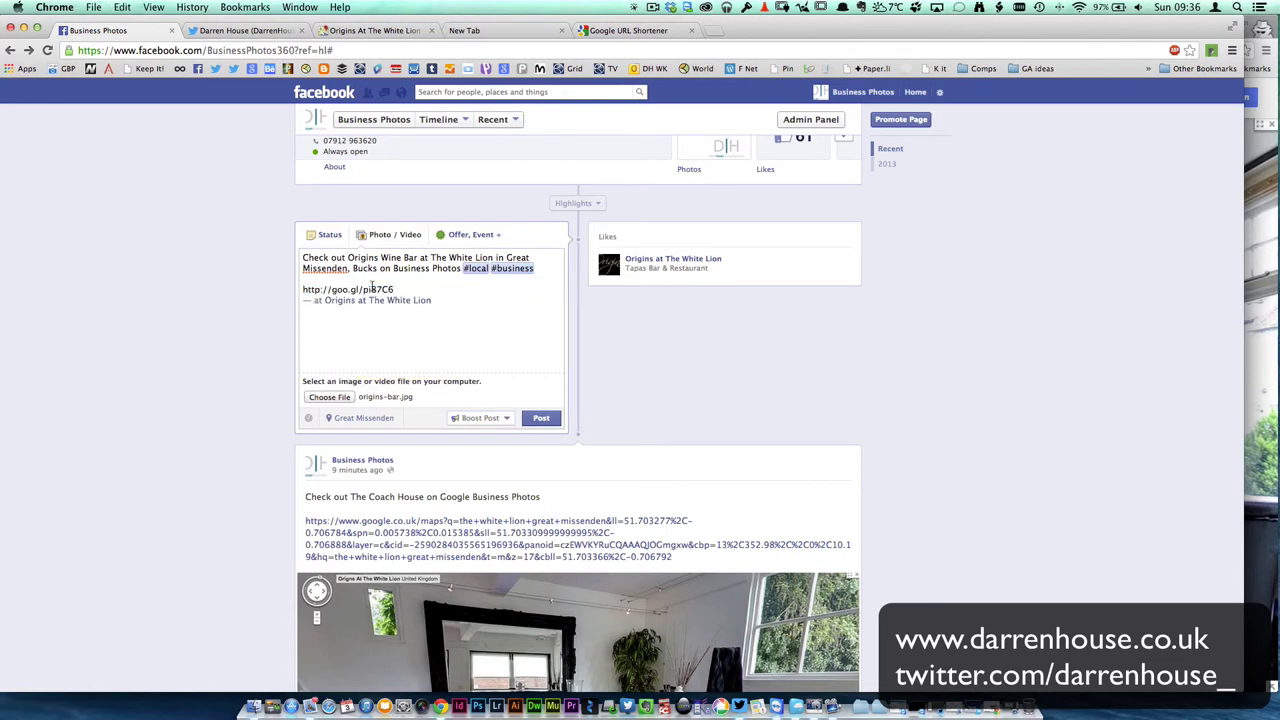